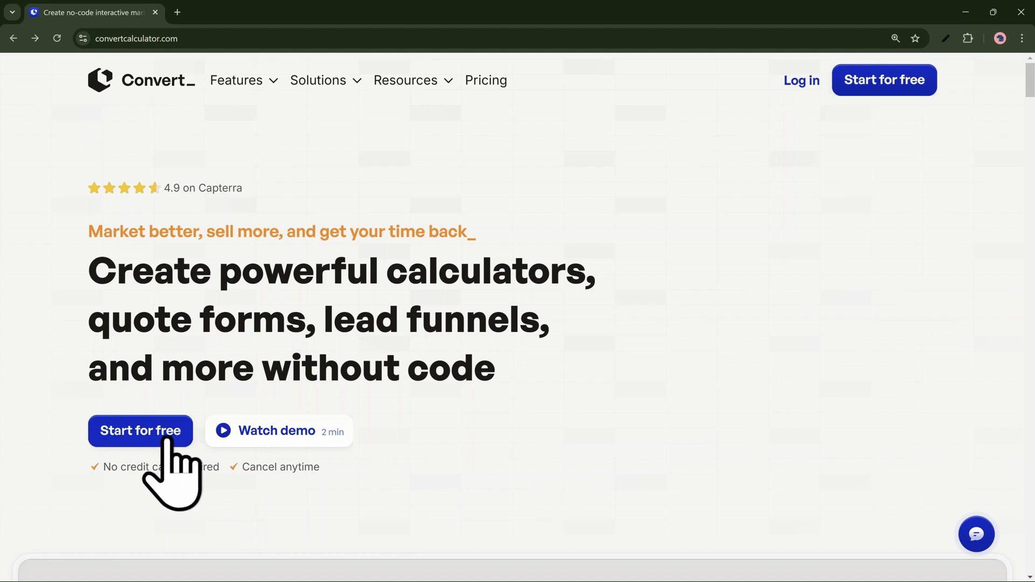
- Start a blank calculator from scratch, opening the empty Calculator #23 builder
{"action": "left_click", "coordinate": [165, 438]}
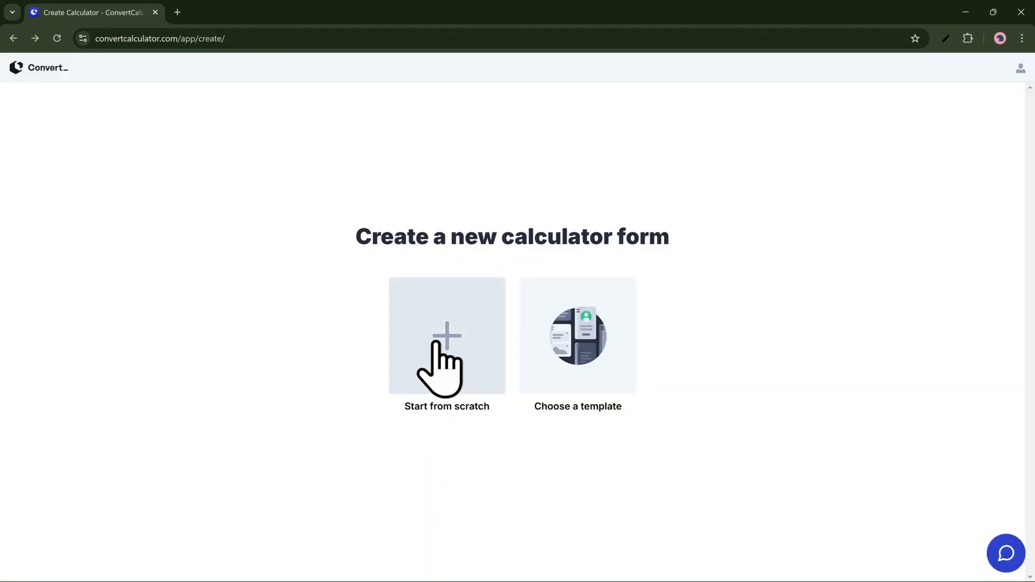
{"action": "left_click", "coordinate": [438, 324]}
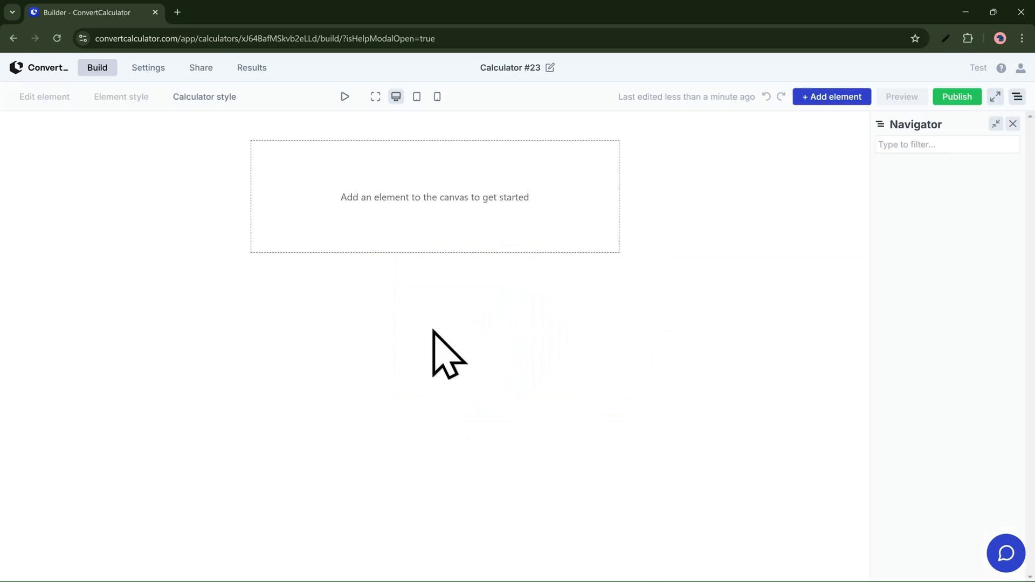
- Add an H1 Heading element titled 'A Simple Calculator' at the top of the canvas
{"action": "left_click", "coordinate": [823, 98]}
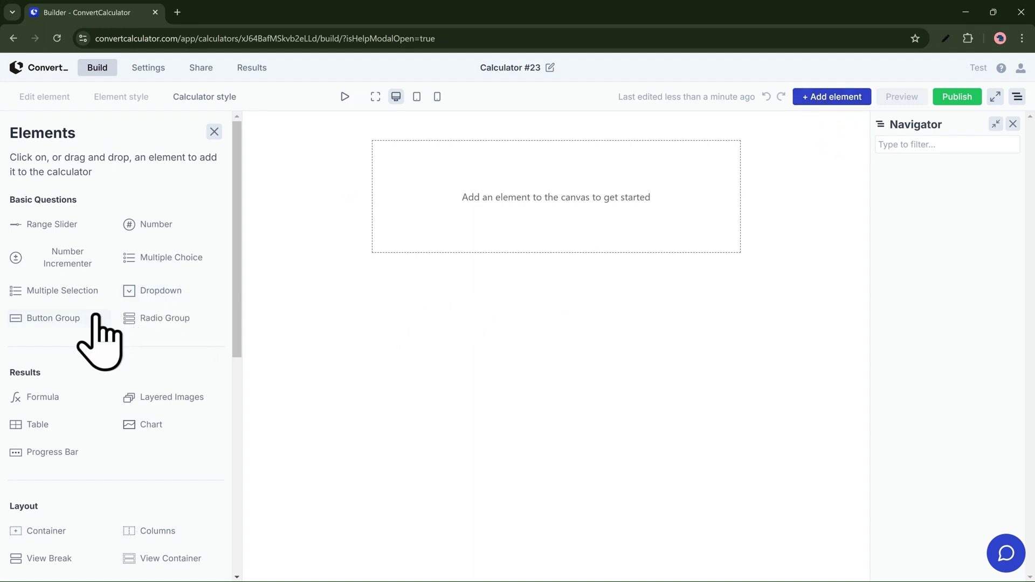
{"action": "scroll", "coordinate": [100, 329], "scroll_direction": "down", "scroll_amount": 2}
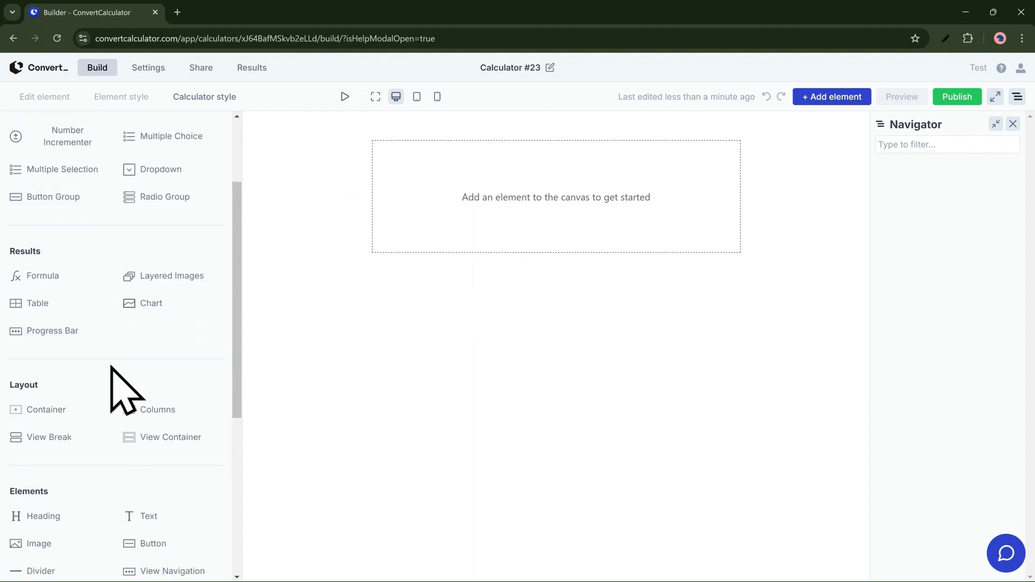
{"action": "scroll", "coordinate": [111, 371], "scroll_direction": "down", "scroll_amount": 2}
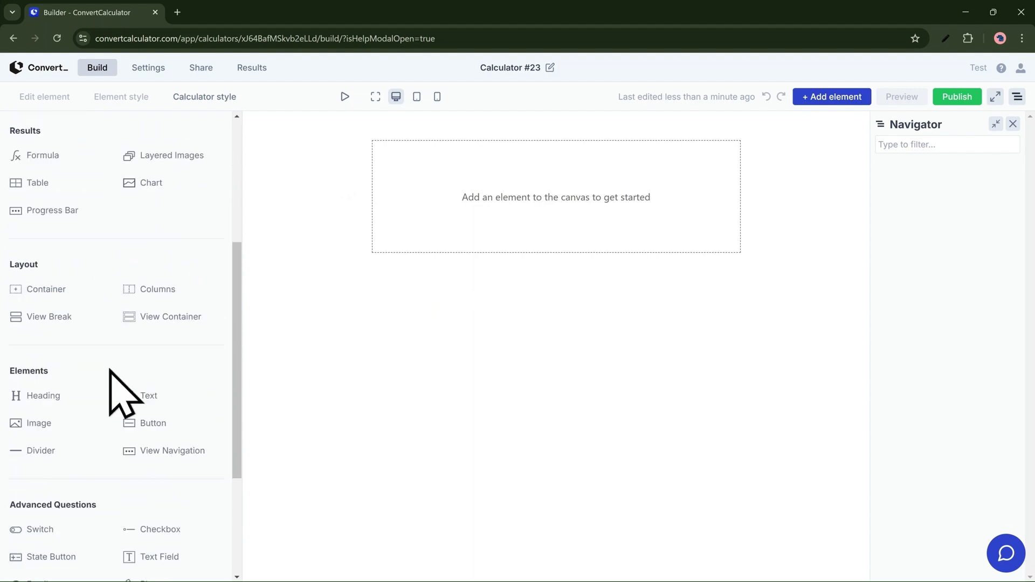
{"action": "left_click", "coordinate": [56, 396]}
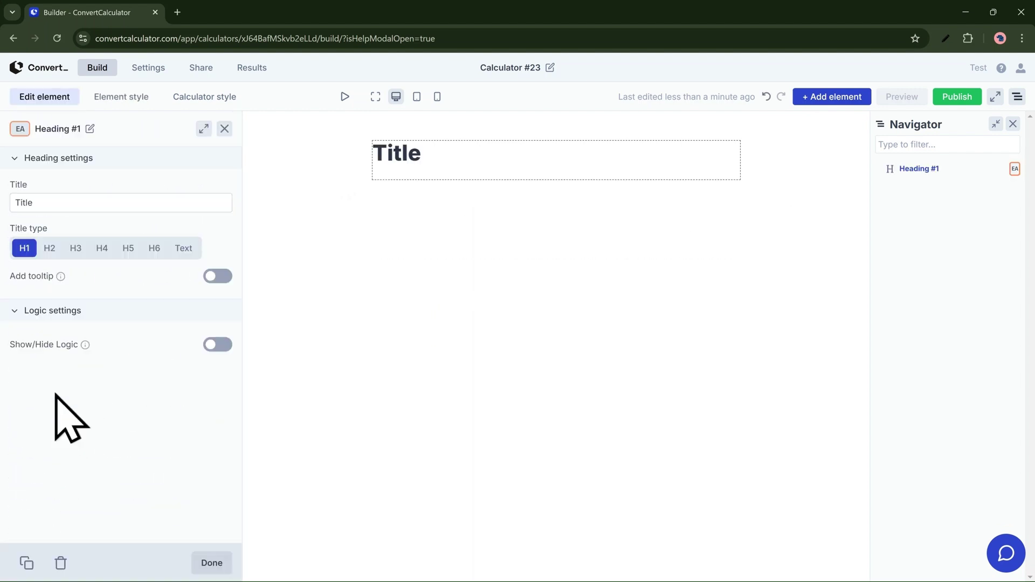
{"action": "left_click", "coordinate": [75, 204]}
{"action": "type", "text": "A Simp"}
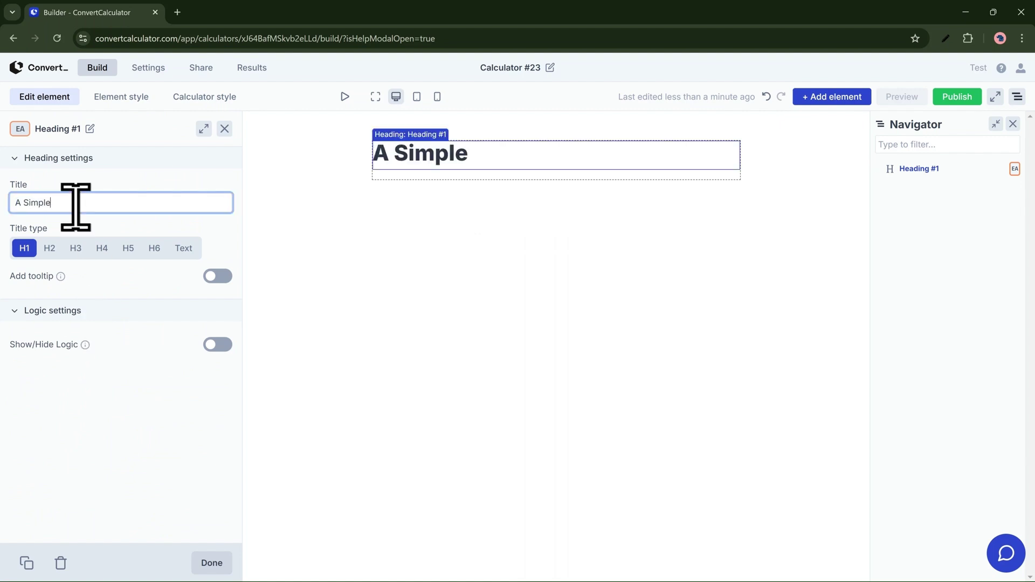
{"action": "type", "text": "le Calculator"}
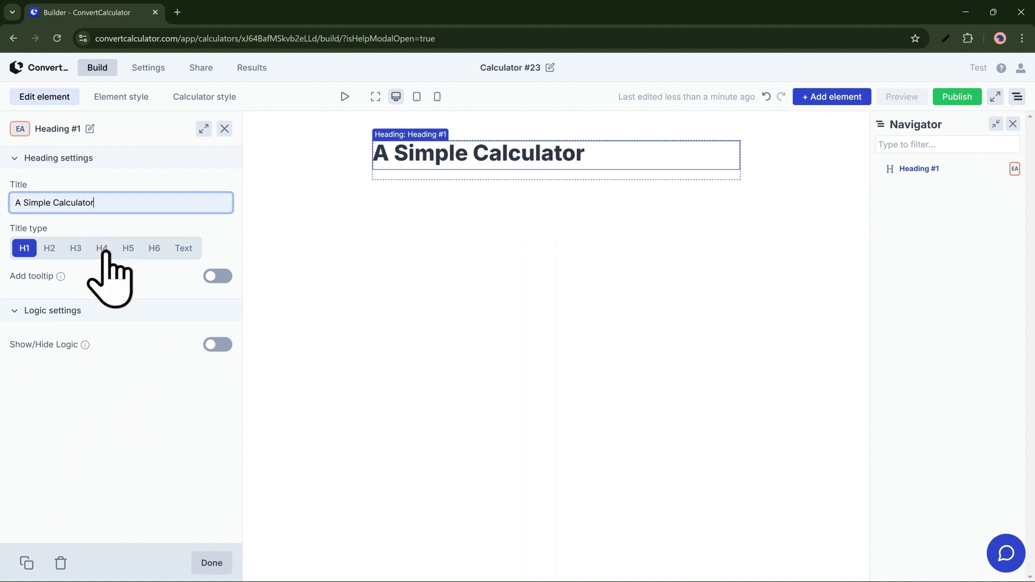
{"action": "left_click", "coordinate": [213, 563]}
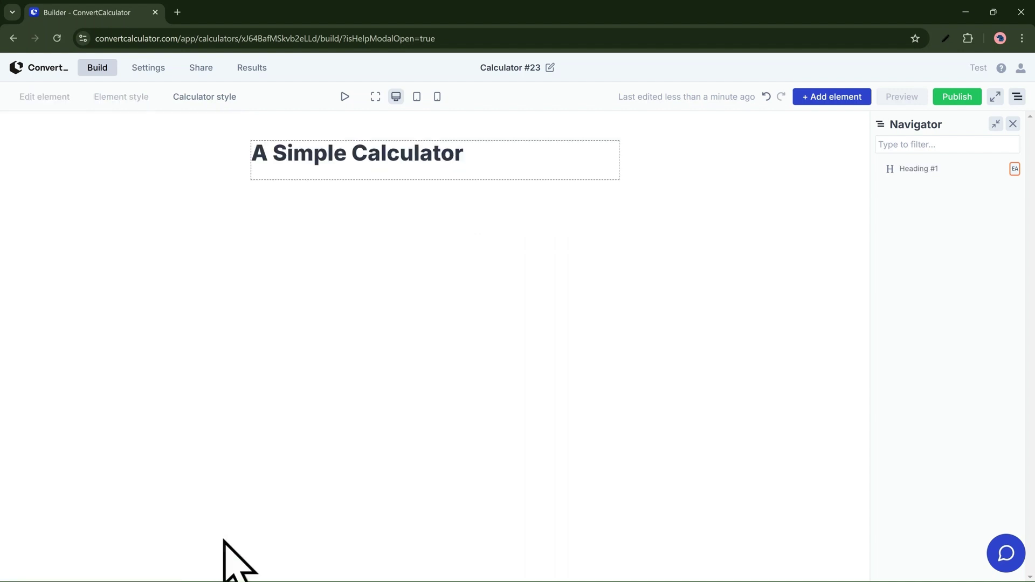
- Add a Range slider (1–100, default 50) and a two-option Button group under the heading
{"action": "left_click", "coordinate": [815, 100]}
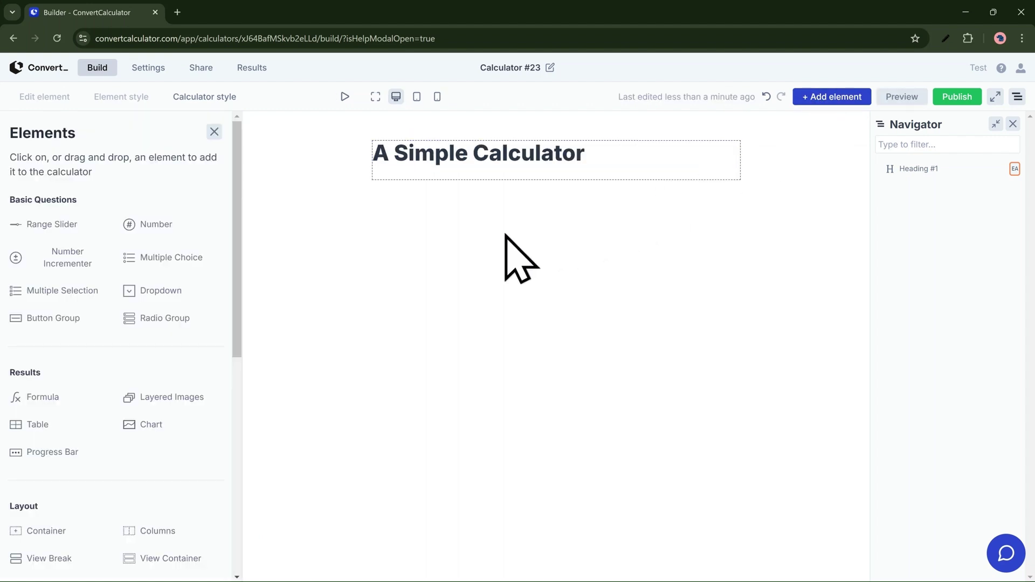
{"action": "left_click_drag", "start_coordinate": [51, 227], "coordinate": [477, 174]}
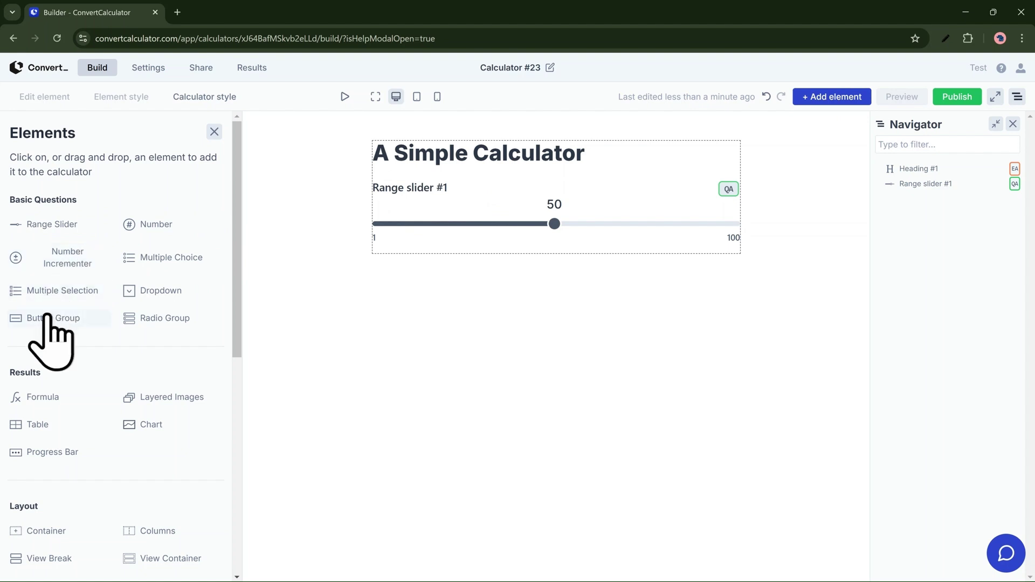
{"action": "left_click_drag", "start_coordinate": [49, 317], "coordinate": [446, 204]}
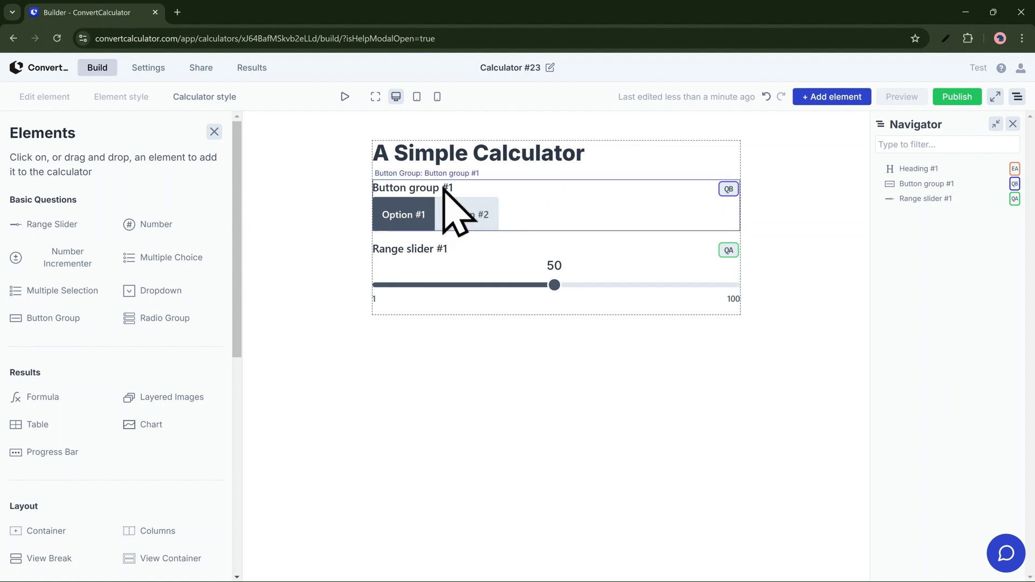
- Title the button group 'Input Question 1' and set its option values to 10 and 50
{"action": "left_click", "coordinate": [180, 193]}
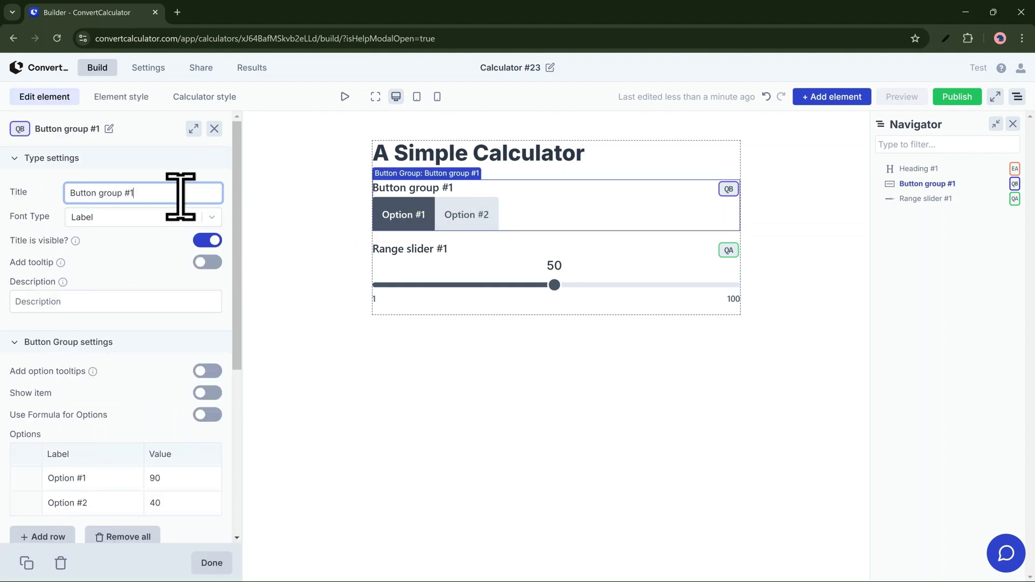
{"action": "type", "text": "Input Question 1"}
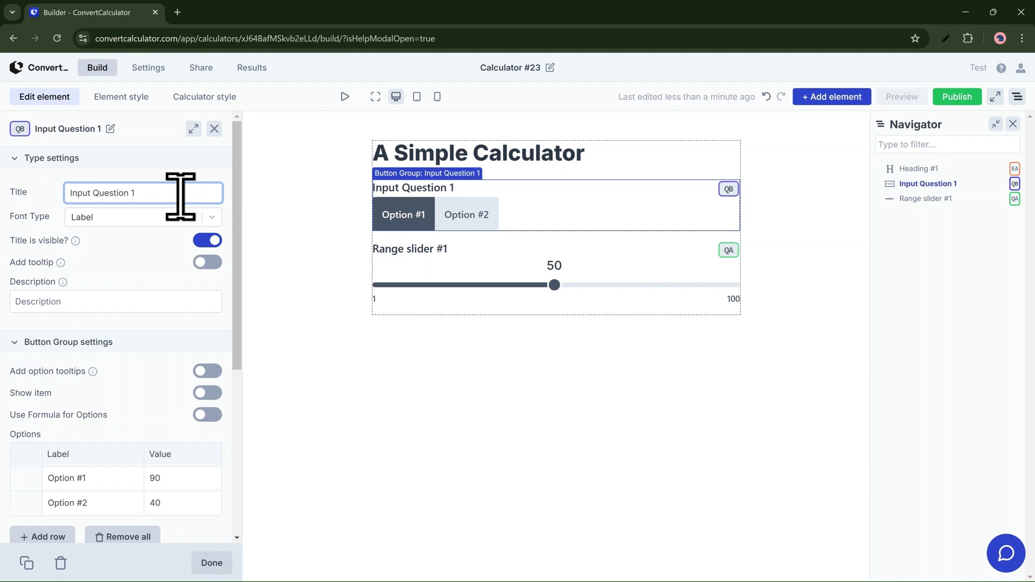
{"action": "scroll", "coordinate": [146, 399], "scroll_direction": "down", "scroll_amount": 2}
{"action": "double_click", "coordinate": [152, 357]}
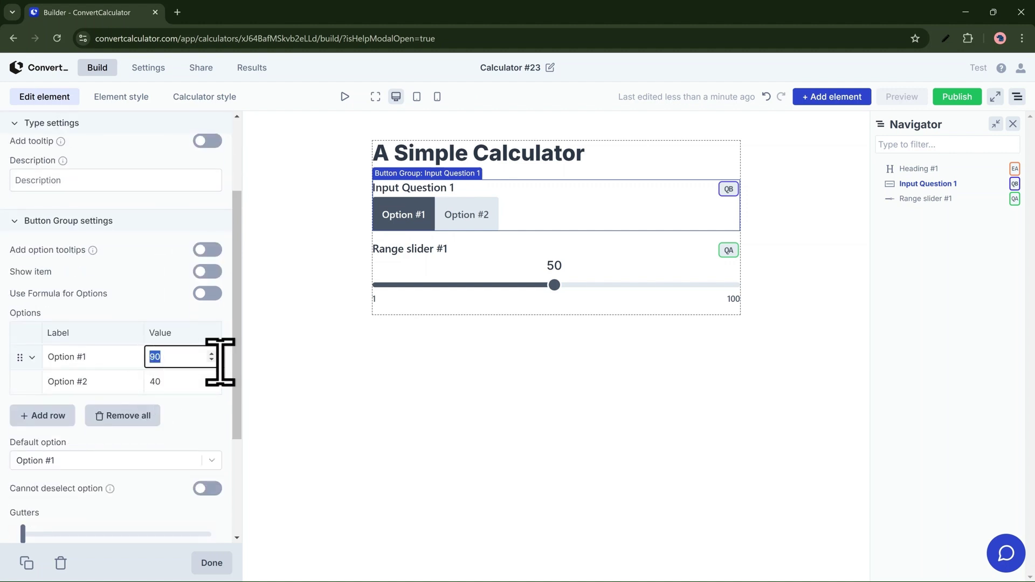
{"action": "type", "text": "10"}
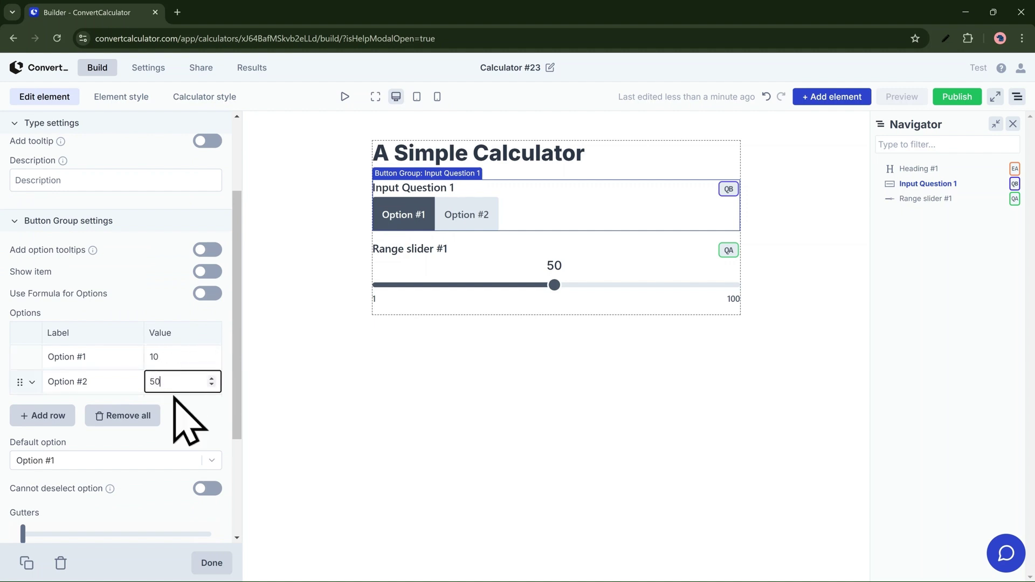
{"action": "scroll", "coordinate": [180, 416], "scroll_direction": "down", "scroll_amount": 1}
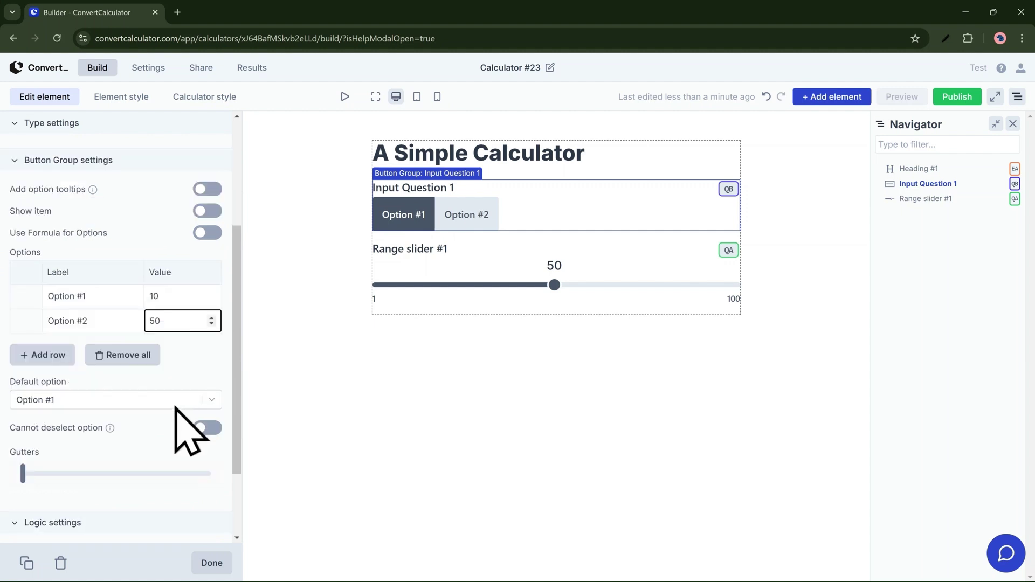
{"action": "left_click", "coordinate": [434, 261]}
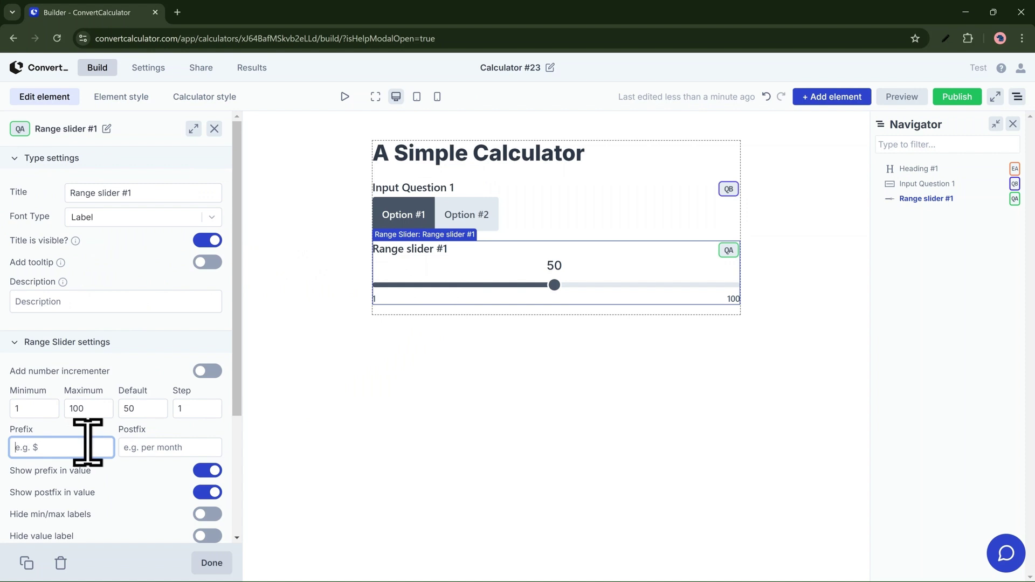
- Give the range slider a '$' prefix and ' per month' postfix, showing $50 per month
{"action": "left_click", "coordinate": [147, 447]}
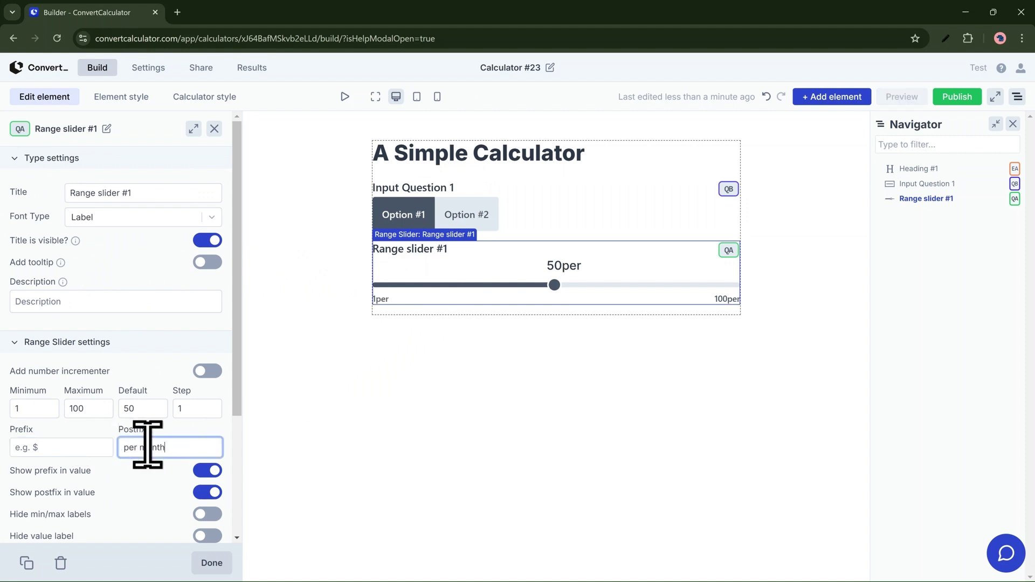
{"action": "left_click", "coordinate": [88, 445]}
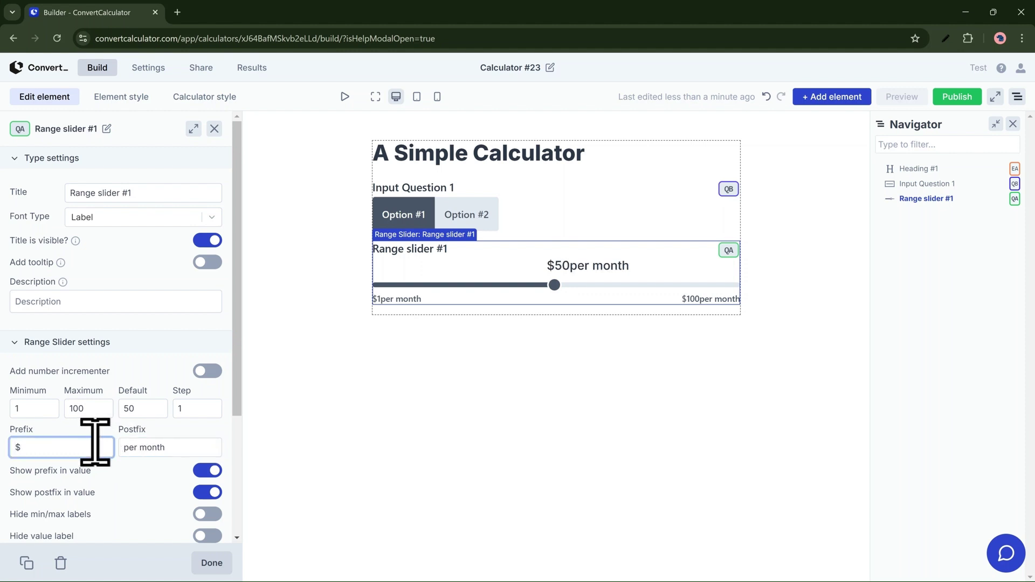
{"action": "left_click", "coordinate": [128, 447]}
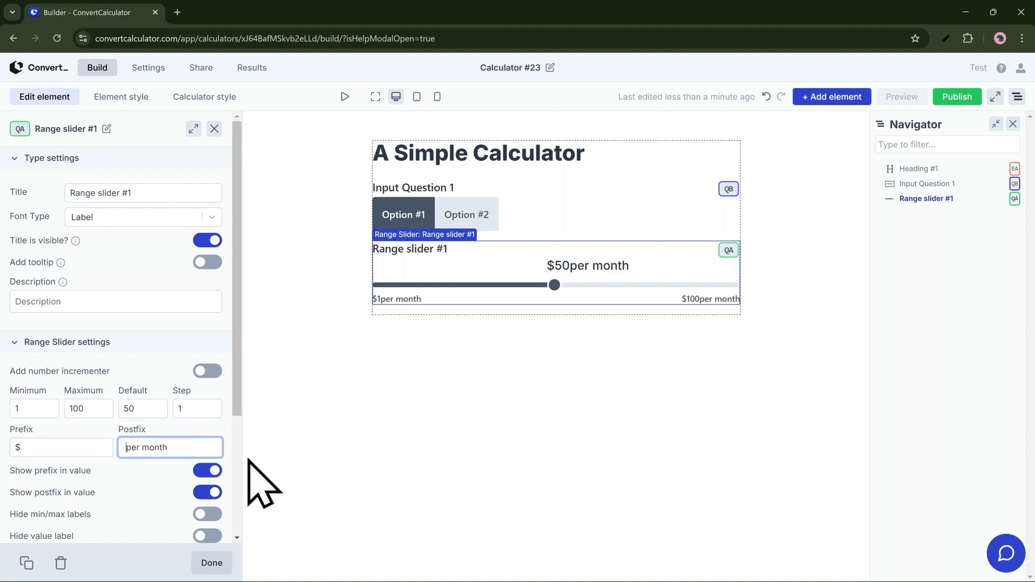
{"action": "left_click", "coordinate": [316, 418]}
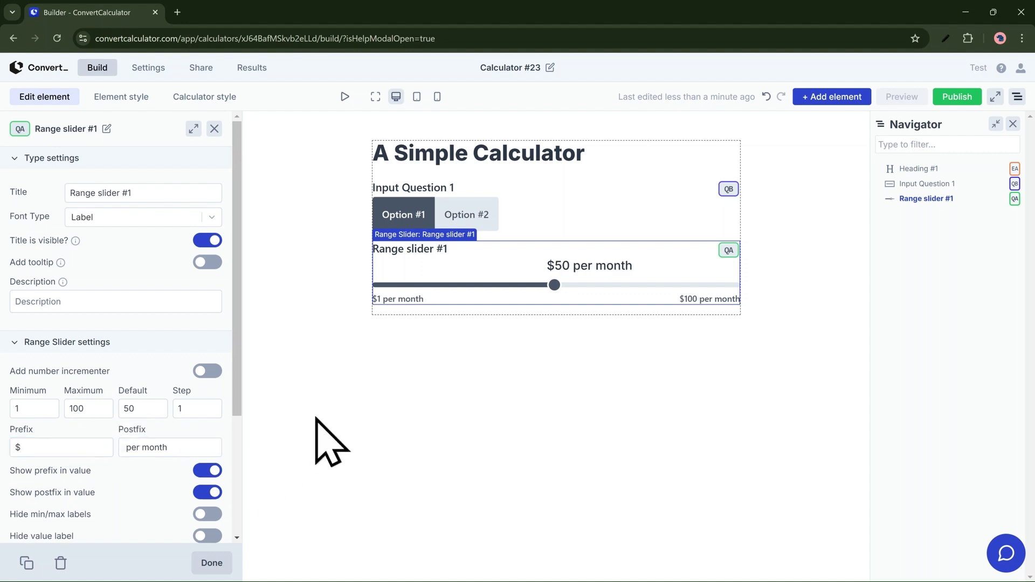
- Add a Formula result below the range slider and title it 'Total Cost'
{"action": "left_click", "coordinate": [823, 97]}
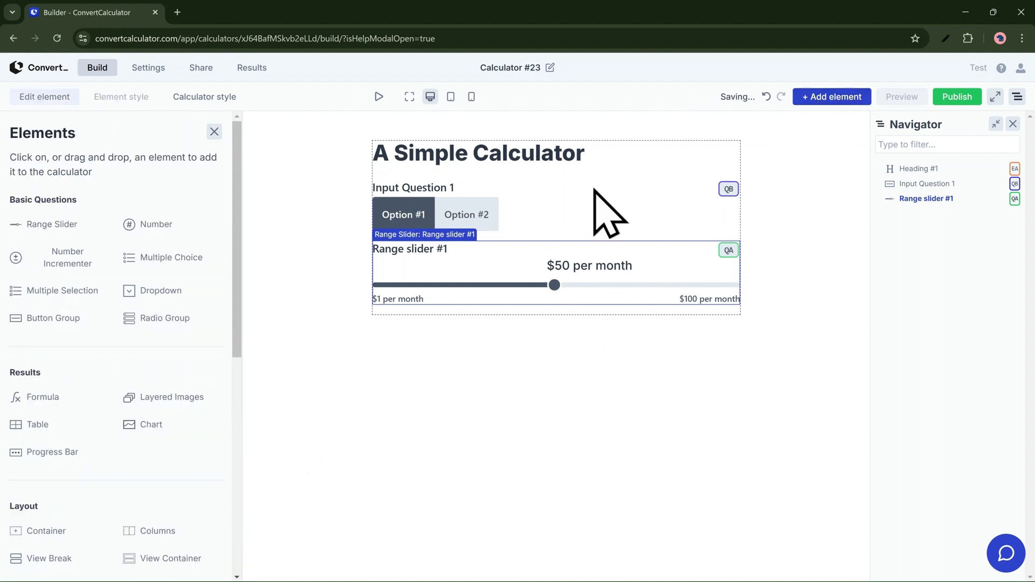
{"action": "scroll", "coordinate": [128, 474], "scroll_direction": "down", "scroll_amount": 7}
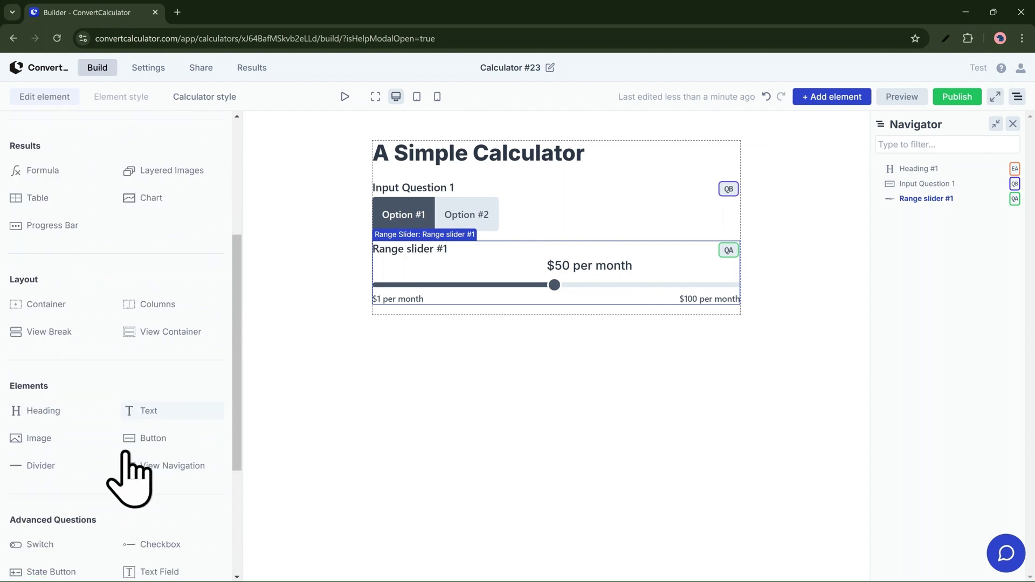
{"action": "scroll", "coordinate": [128, 475], "scroll_direction": "up", "scroll_amount": 3}
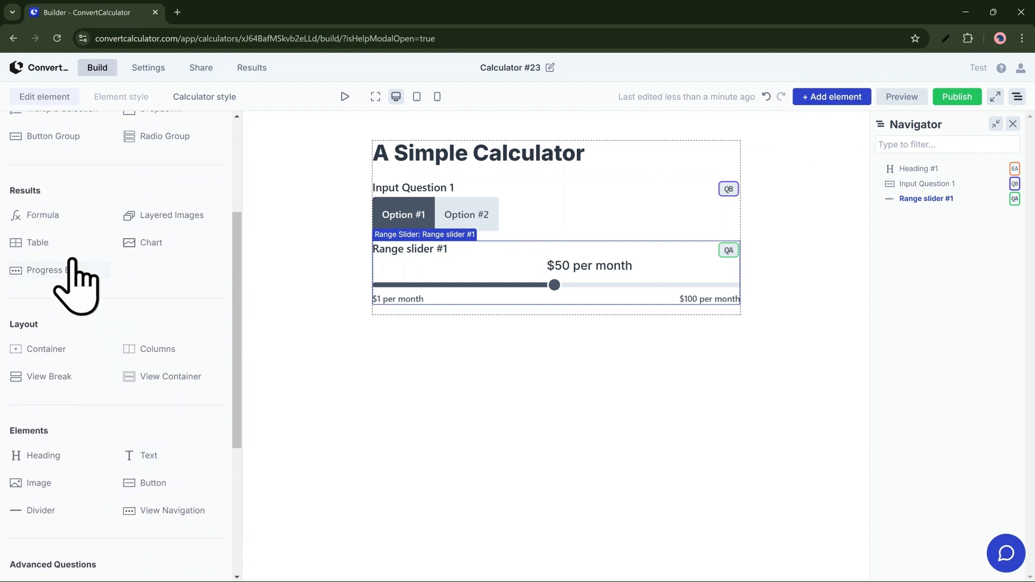
{"action": "left_click_drag", "start_coordinate": [47, 216], "coordinate": [429, 313]}
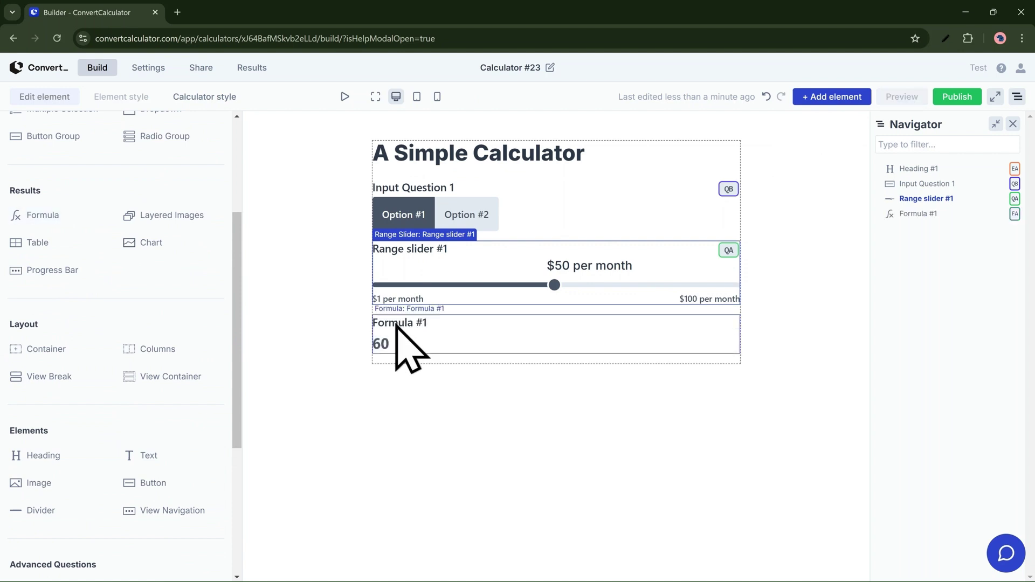
{"action": "left_click", "coordinate": [396, 326]}
{"action": "double_click", "coordinate": [78, 191]}
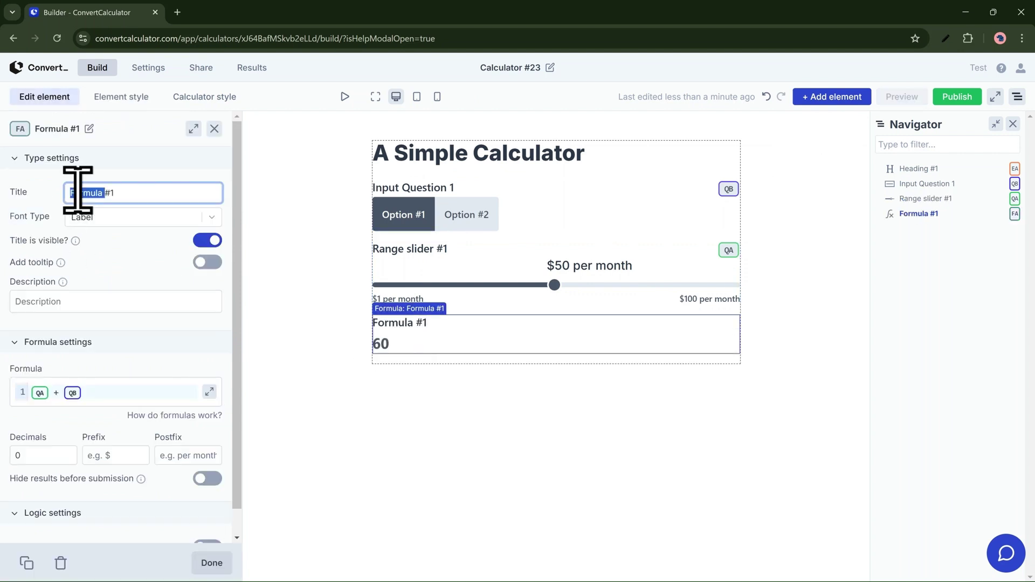
{"action": "type", "text": "Total Cost"}
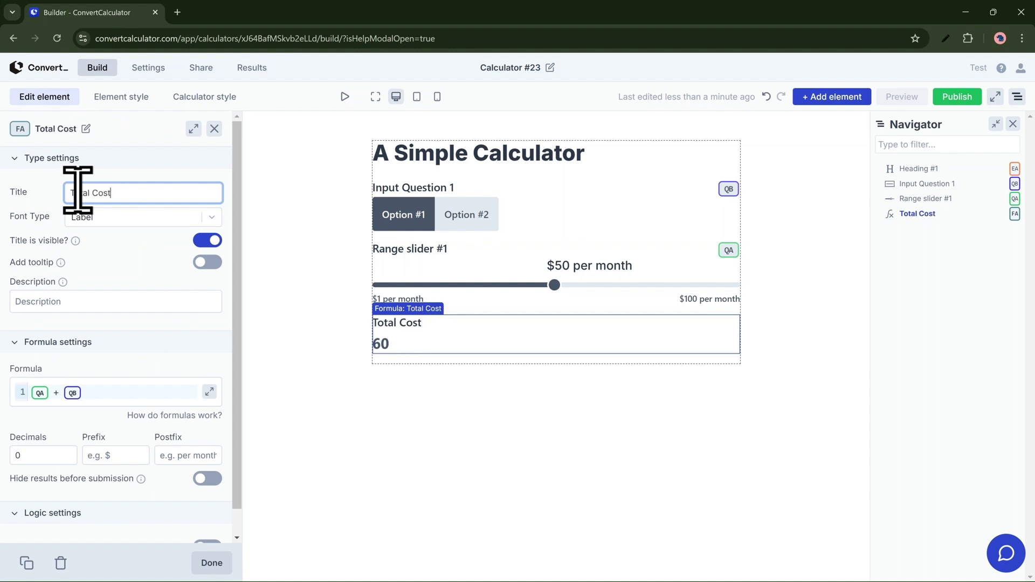
- Replace the Total Cost formula QA + QB with QB + QA*2
{"action": "left_click", "coordinate": [209, 391]}
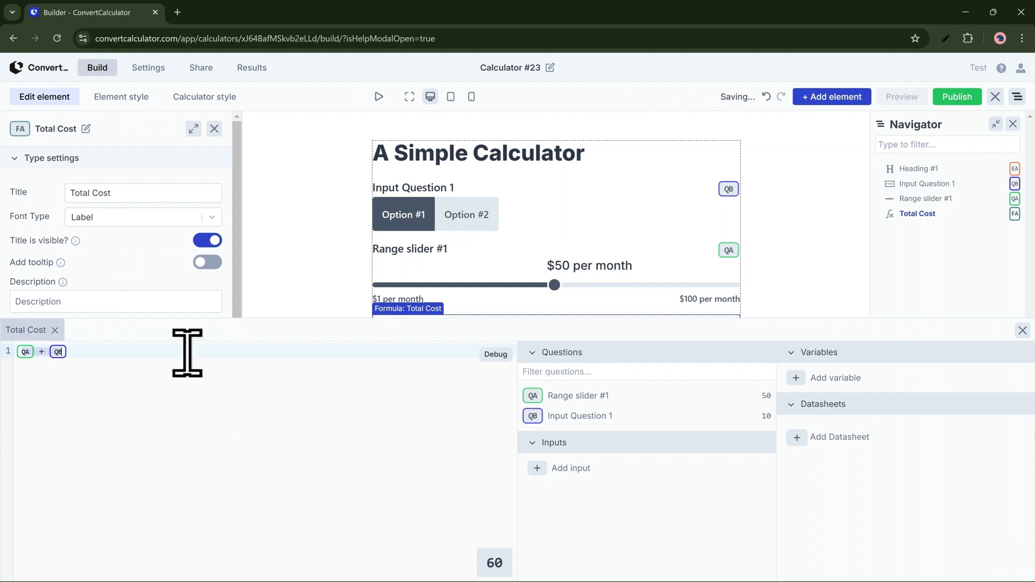
{"action": "key", "text": "ctrl+a"}
{"action": "key", "text": "BackSpace"}
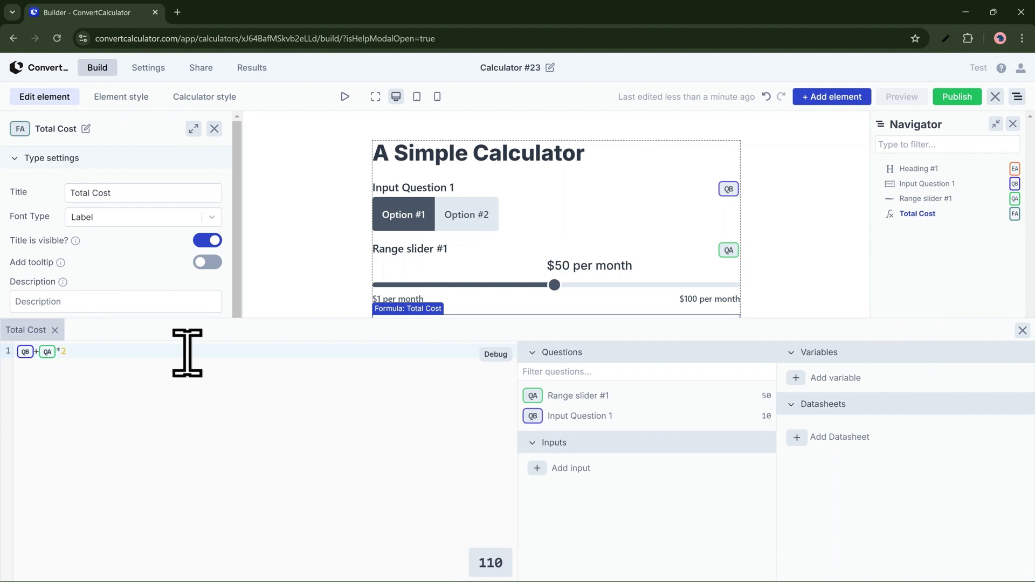
{"action": "left_click", "coordinate": [1022, 330]}
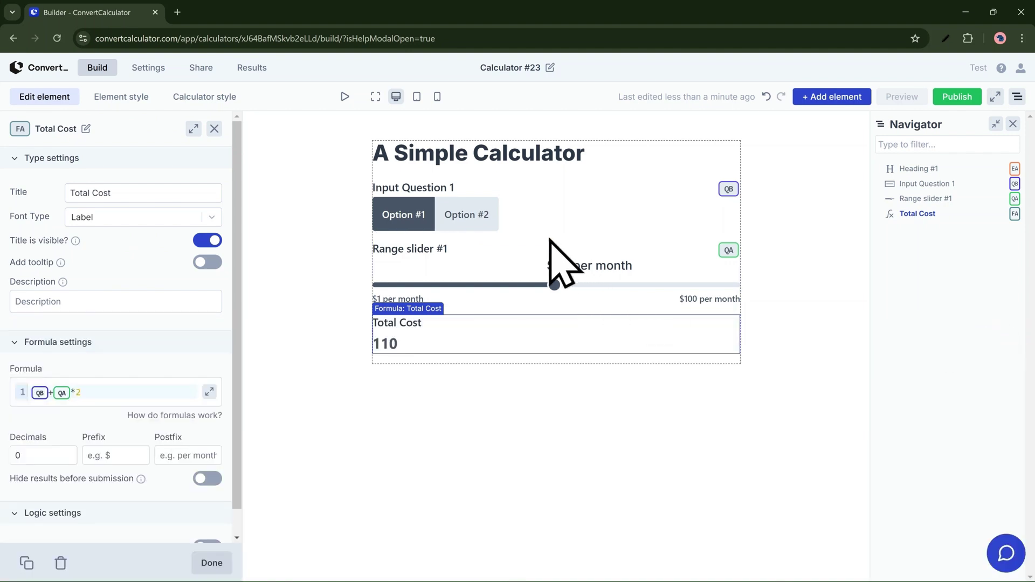
- Add a '$' prefix to the Total Cost result so it displays $110
{"action": "left_click", "coordinate": [130, 454]}
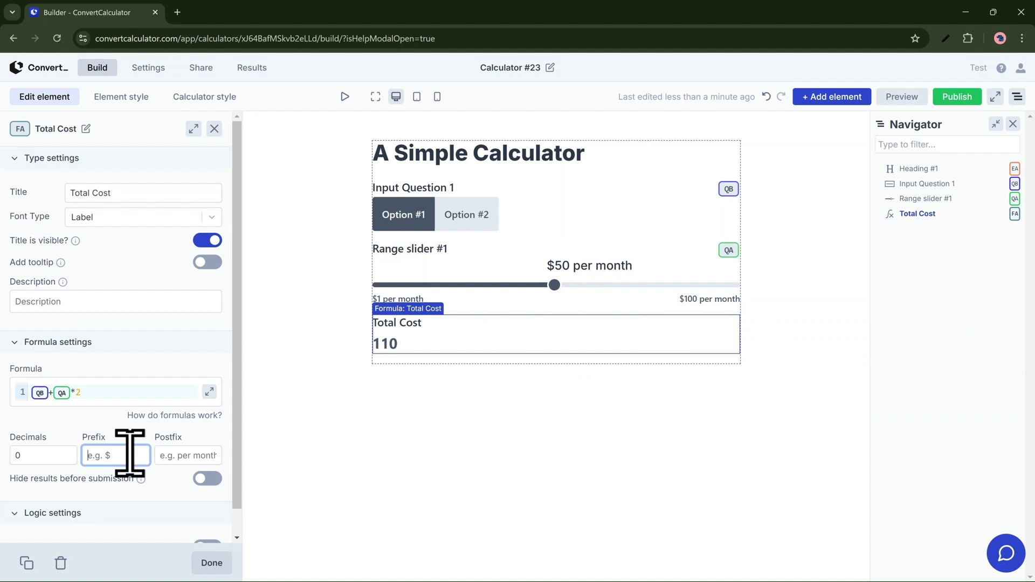
{"action": "type", "text": "$"}
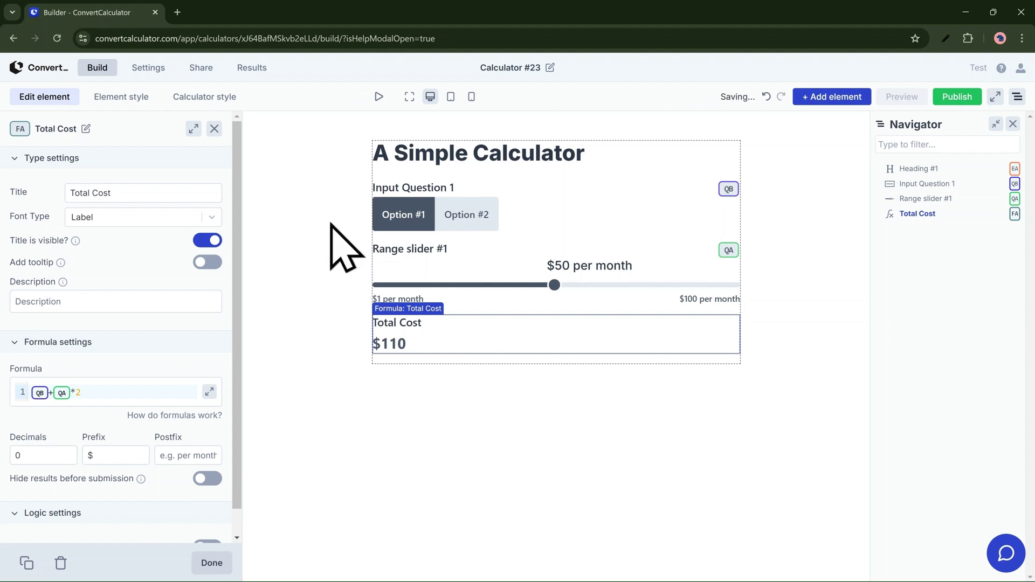
{"action": "left_click", "coordinate": [848, 100]}
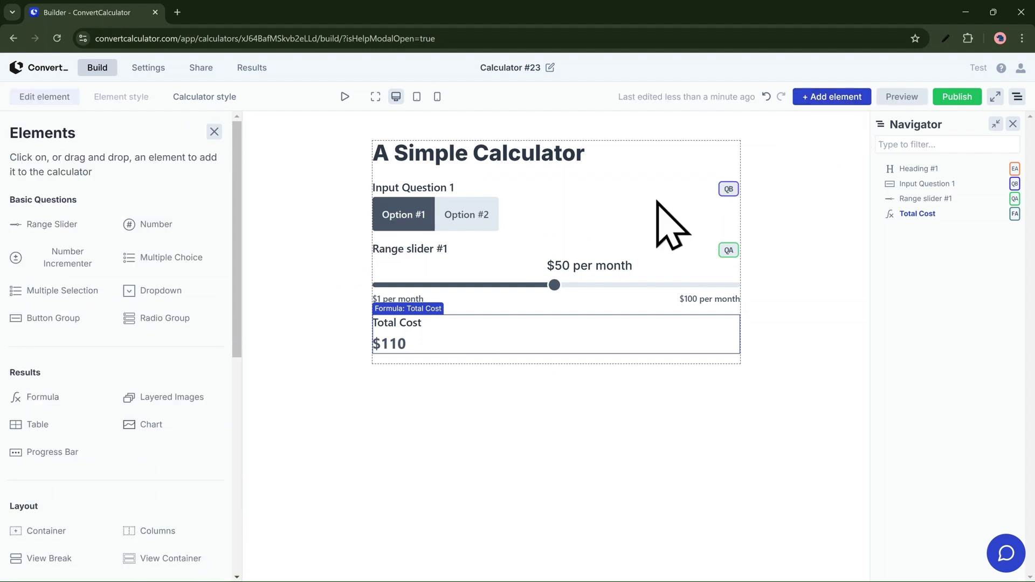
- Add an Email question below Total Cost titled 'What's your email?'
{"action": "scroll", "coordinate": [81, 502], "scroll_direction": "down", "scroll_amount": 3}
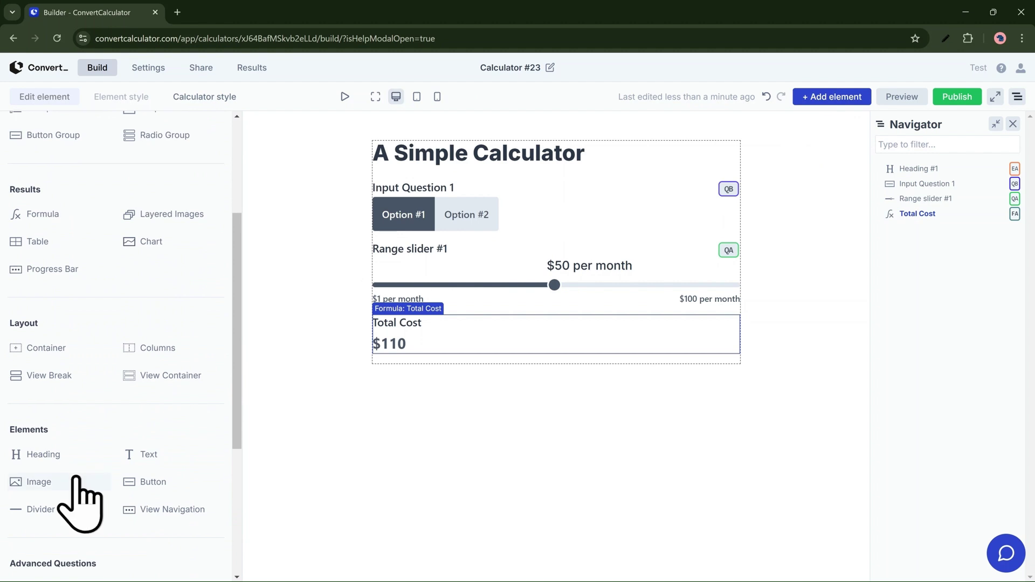
{"action": "scroll", "coordinate": [76, 474], "scroll_direction": "down", "scroll_amount": 3}
{"action": "scroll", "coordinate": [91, 501], "scroll_direction": "down", "scroll_amount": 1}
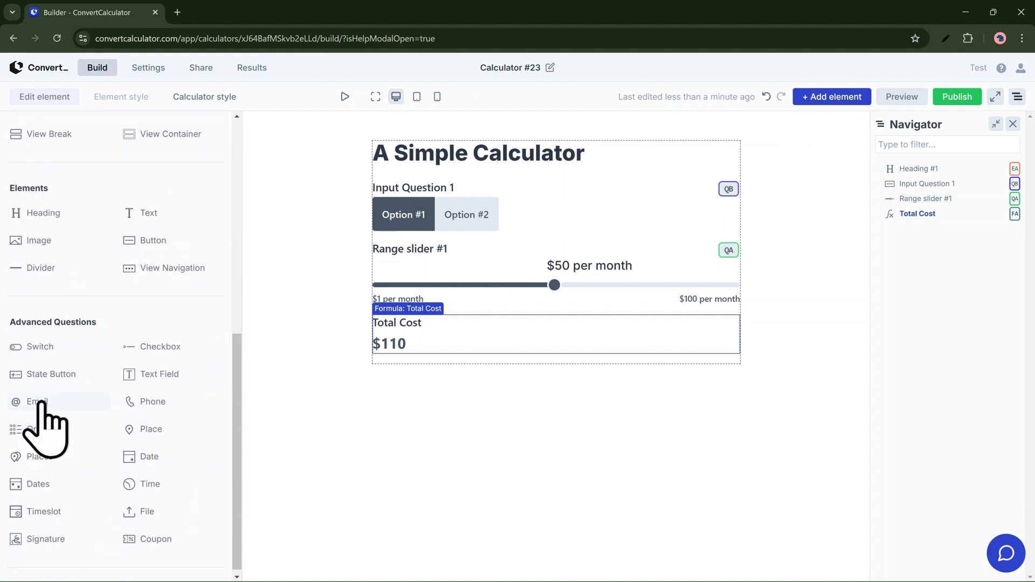
{"action": "left_click_drag", "start_coordinate": [41, 404], "coordinate": [451, 359]}
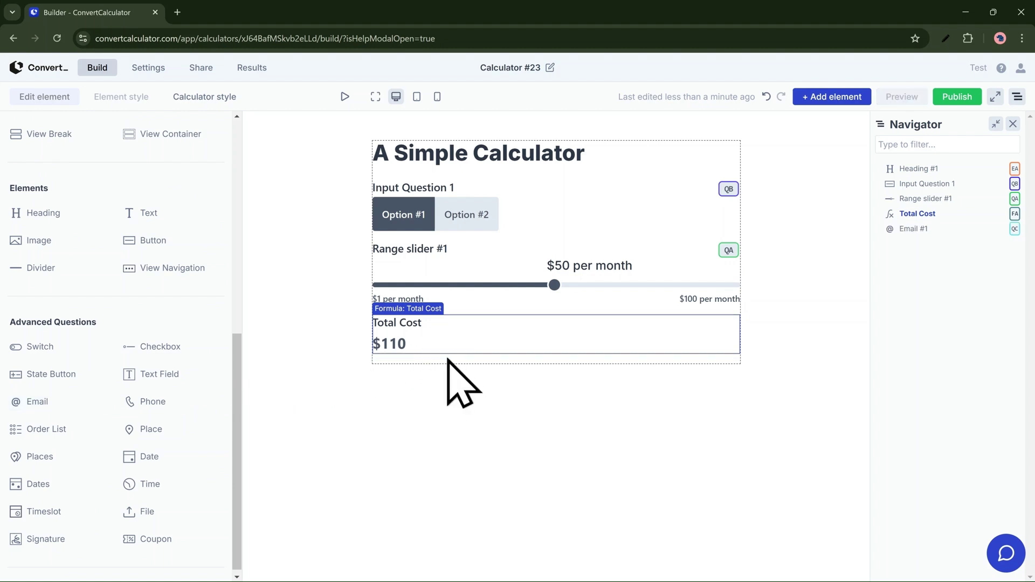
{"action": "left_click", "coordinate": [411, 397]}
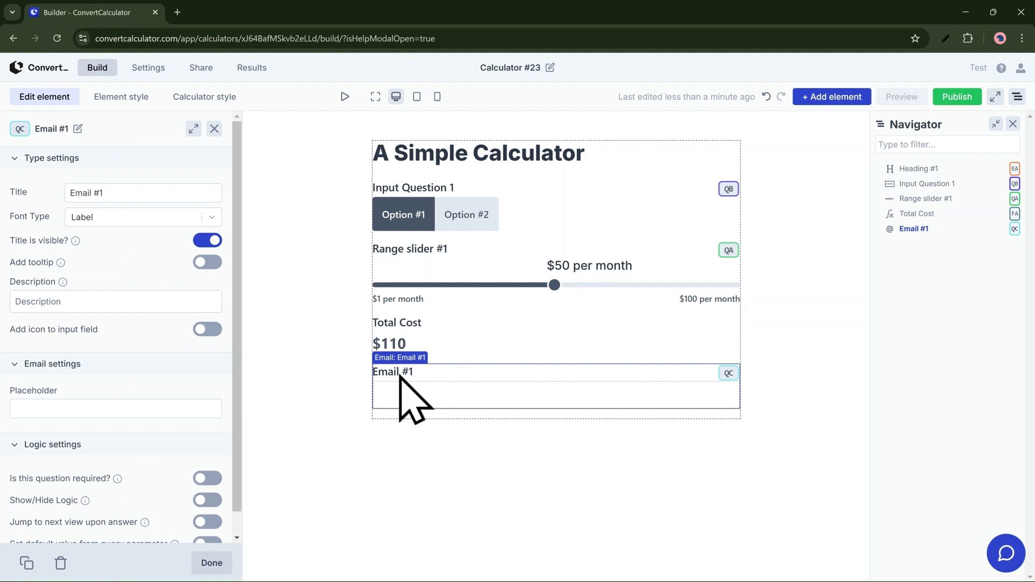
{"action": "double_click", "coordinate": [110, 190]}
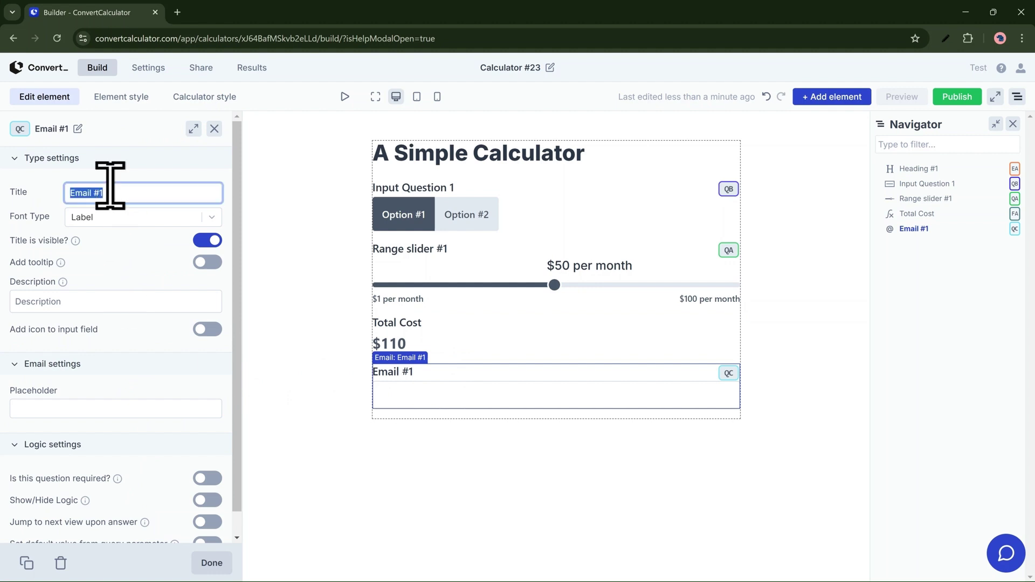
{"action": "type", "text": "What's your e"}
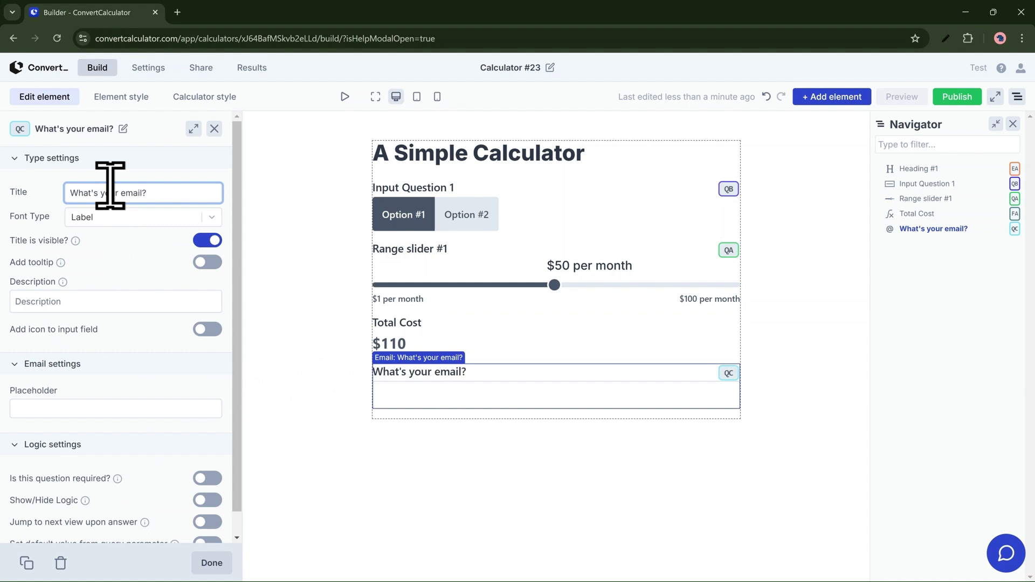
{"action": "left_click", "coordinate": [315, 276]}
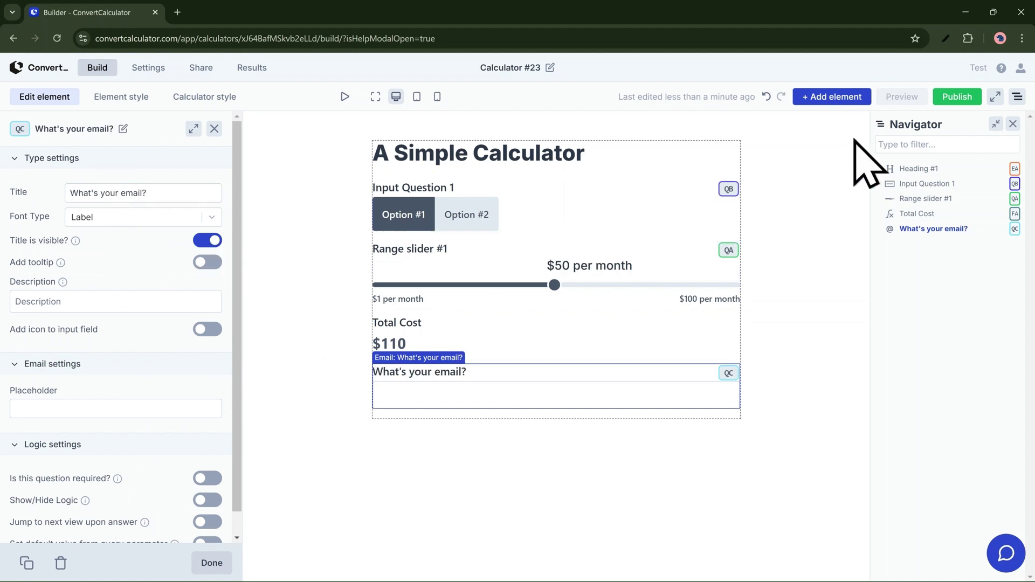
{"action": "left_click", "coordinate": [843, 98]}
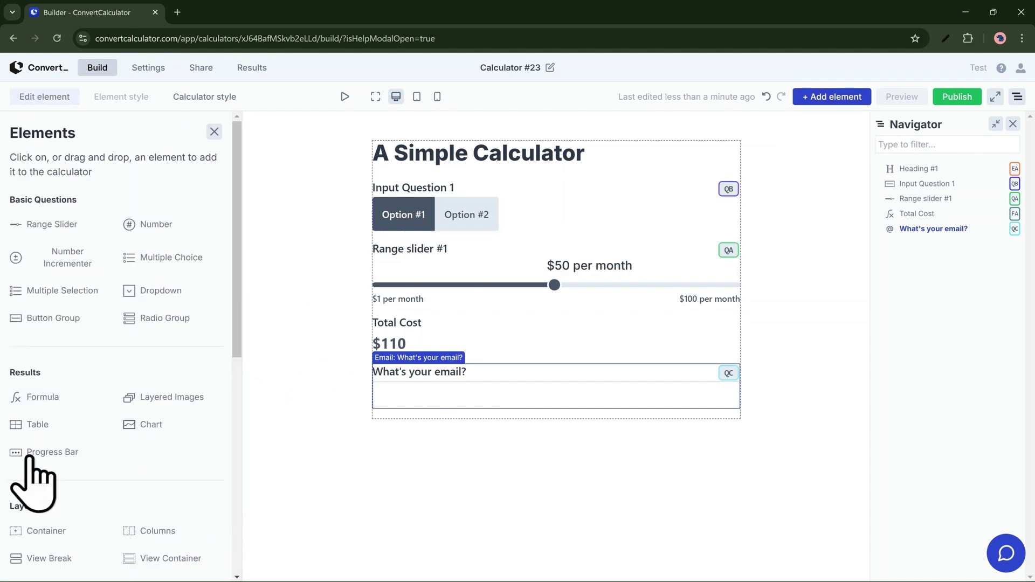
- Place a Button below the email question and change its label to 'Submit'
{"action": "scroll", "coordinate": [36, 483], "scroll_direction": "down", "scroll_amount": 5}
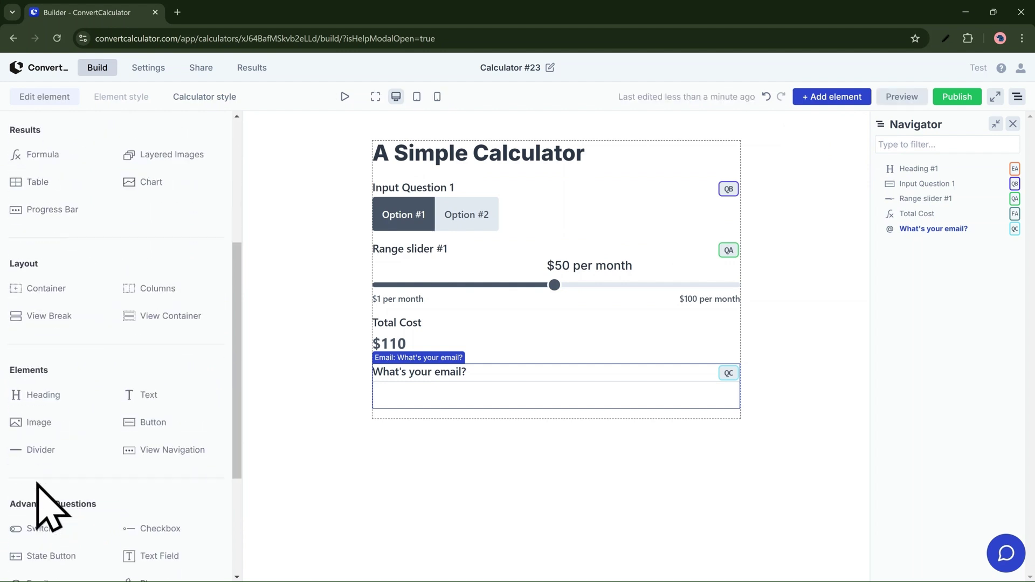
{"action": "scroll", "coordinate": [36, 484], "scroll_direction": "down", "scroll_amount": 4}
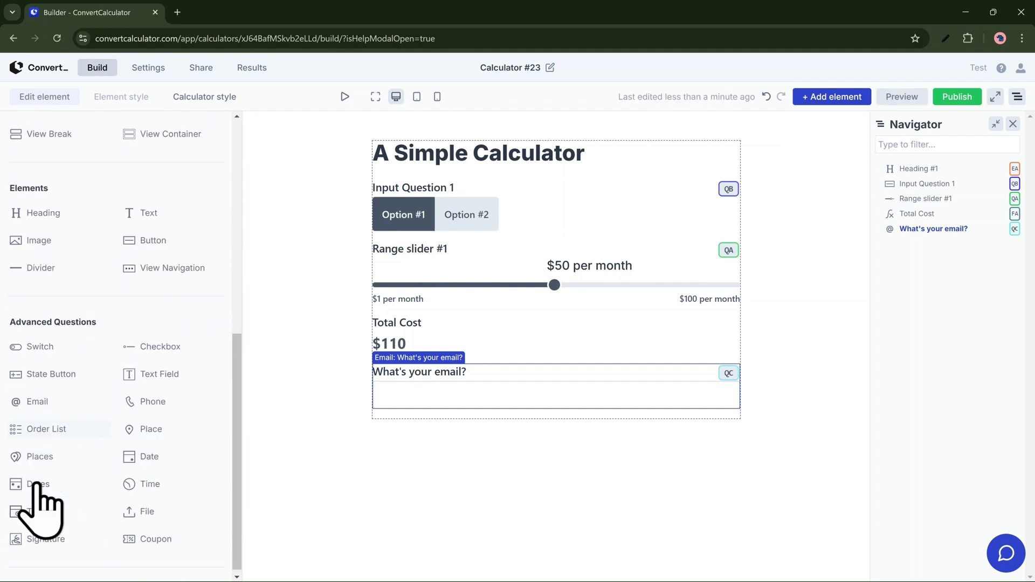
{"action": "scroll", "coordinate": [115, 490], "scroll_direction": "up", "scroll_amount": 4}
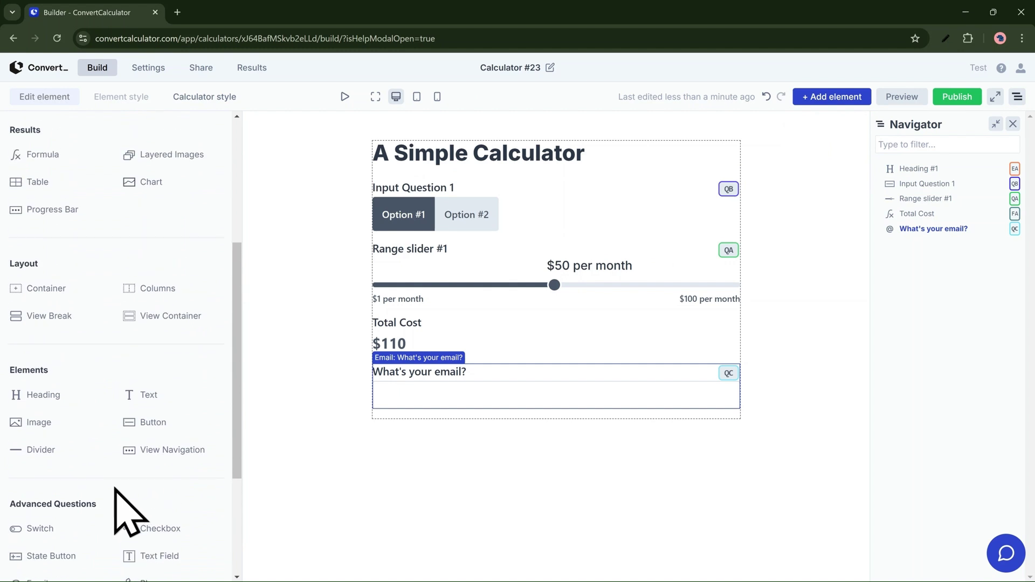
{"action": "left_click_drag", "start_coordinate": [151, 424], "coordinate": [437, 412]}
{"action": "left_click", "coordinate": [393, 425]}
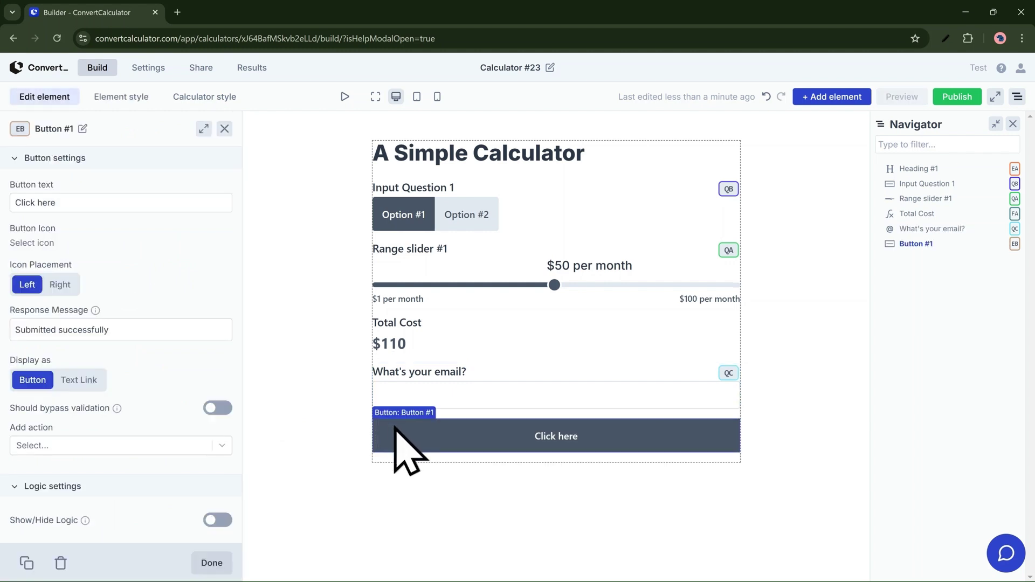
{"action": "left_click", "coordinate": [30, 199]}
{"action": "type", "text": "Su"}
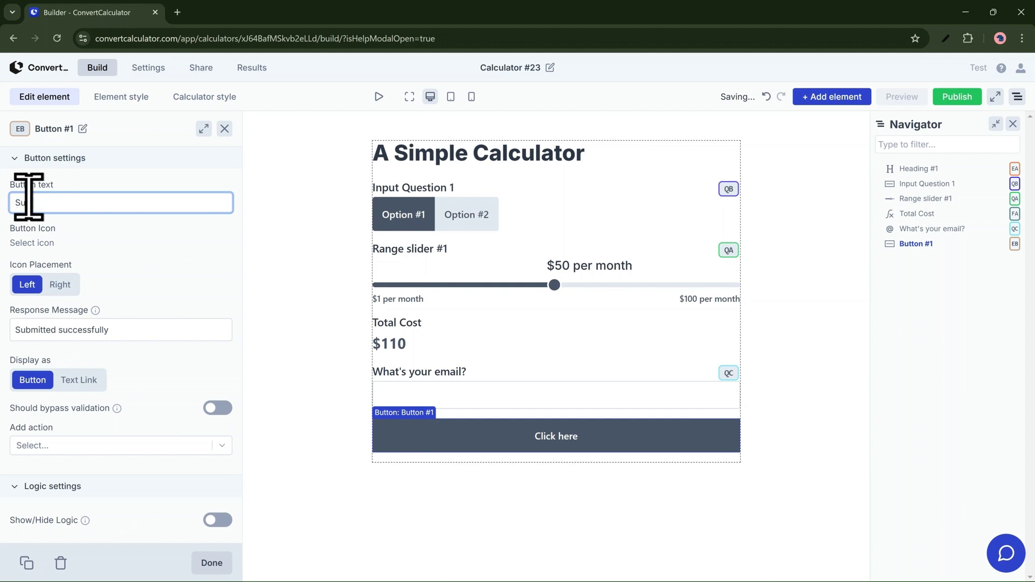
{"action": "type", "text": "bmit"}
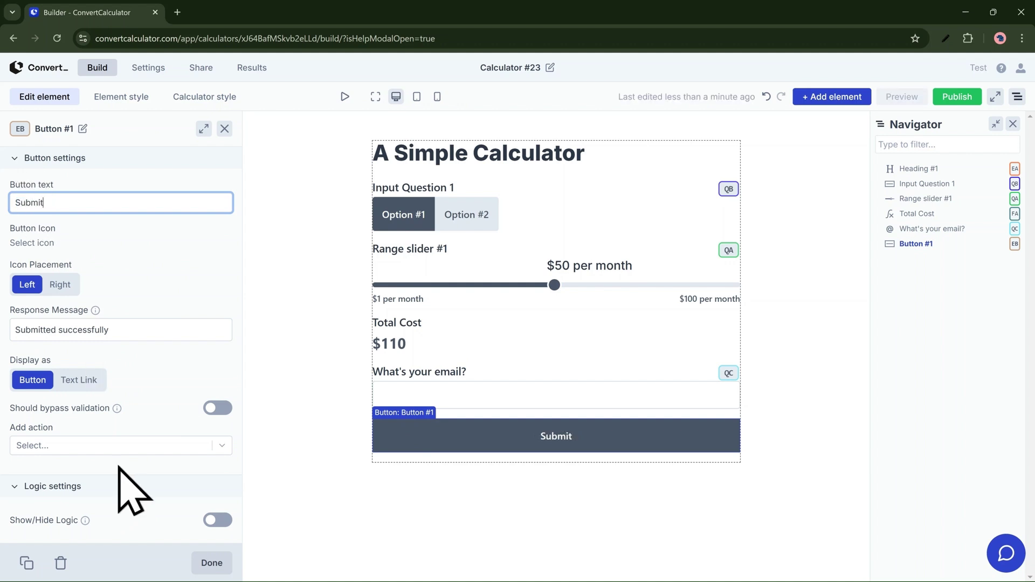
- Add a Link to External Page action to the Submit button, leaving its URL empty
{"action": "left_click", "coordinate": [131, 449]}
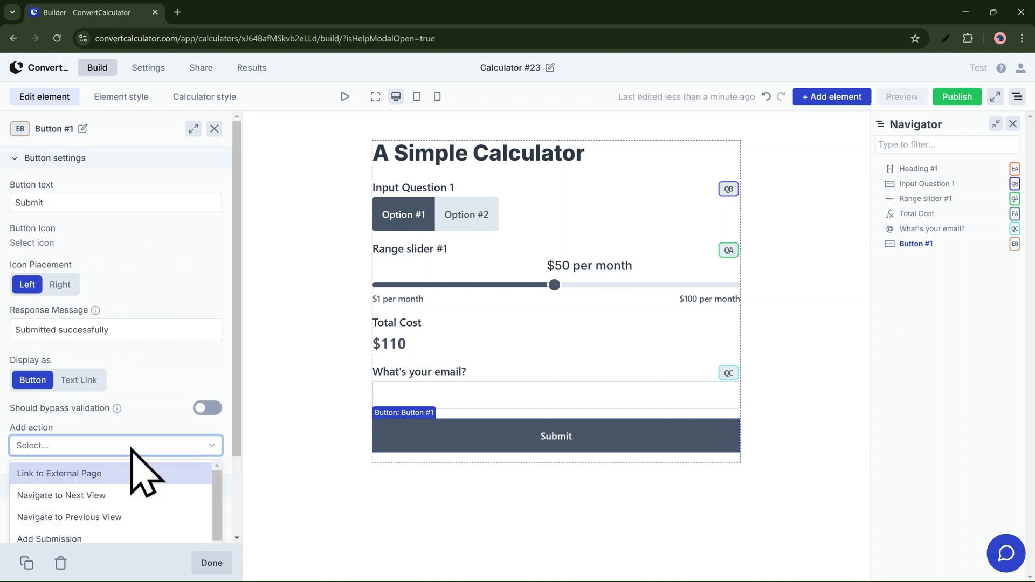
{"action": "scroll", "coordinate": [227, 444], "scroll_direction": "down", "scroll_amount": 2}
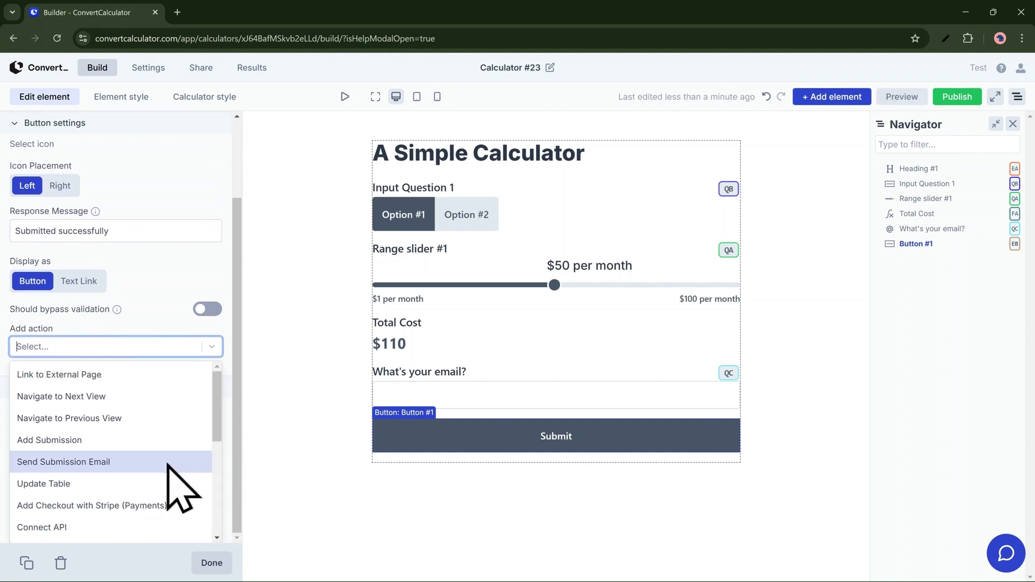
{"action": "scroll", "coordinate": [171, 447], "scroll_direction": "down", "scroll_amount": 2}
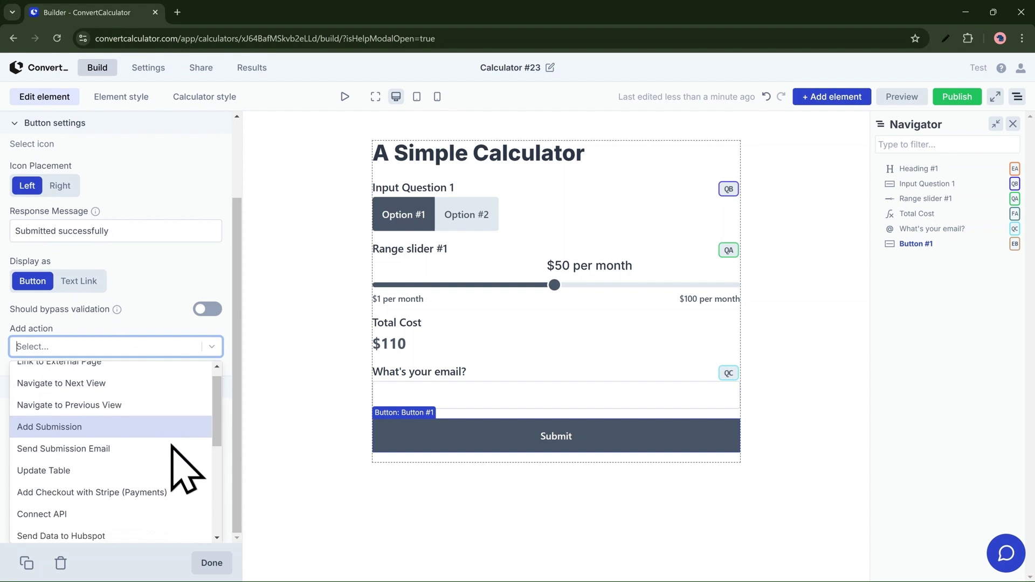
{"action": "scroll", "coordinate": [178, 466], "scroll_direction": "down", "scroll_amount": 2}
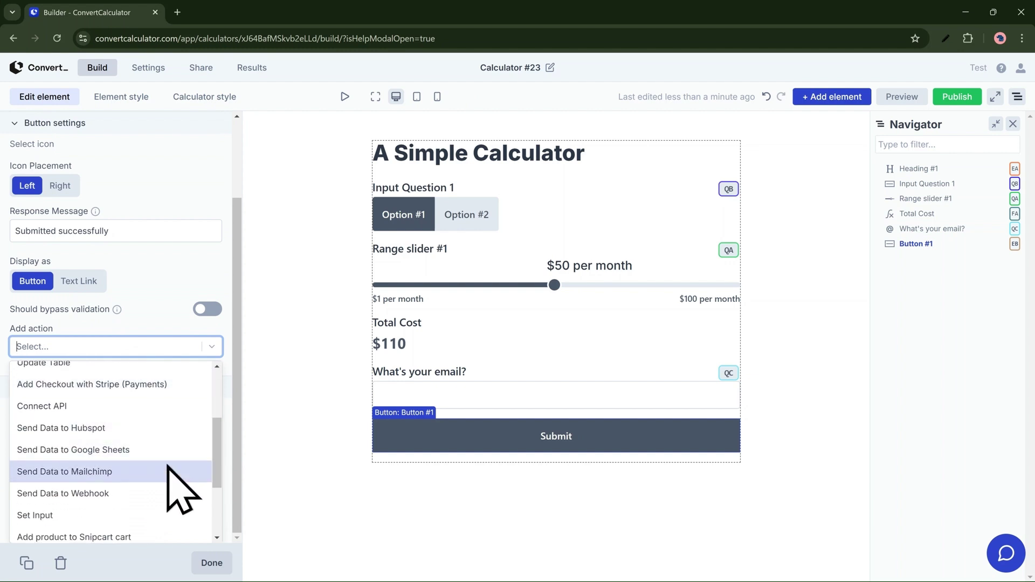
{"action": "scroll", "coordinate": [171, 477], "scroll_direction": "down", "scroll_amount": 2}
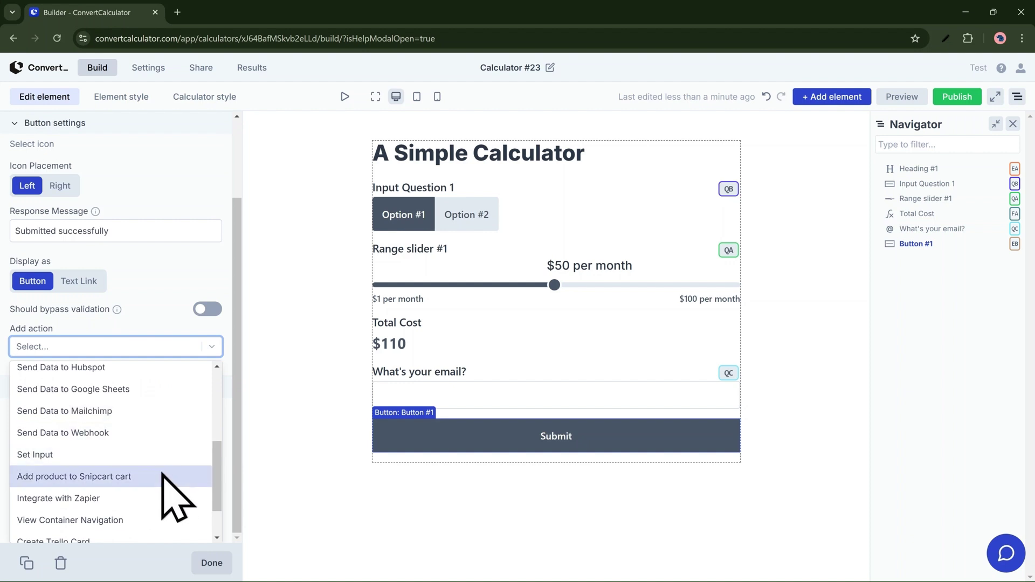
{"action": "scroll", "coordinate": [161, 477], "scroll_direction": "down", "scroll_amount": 2}
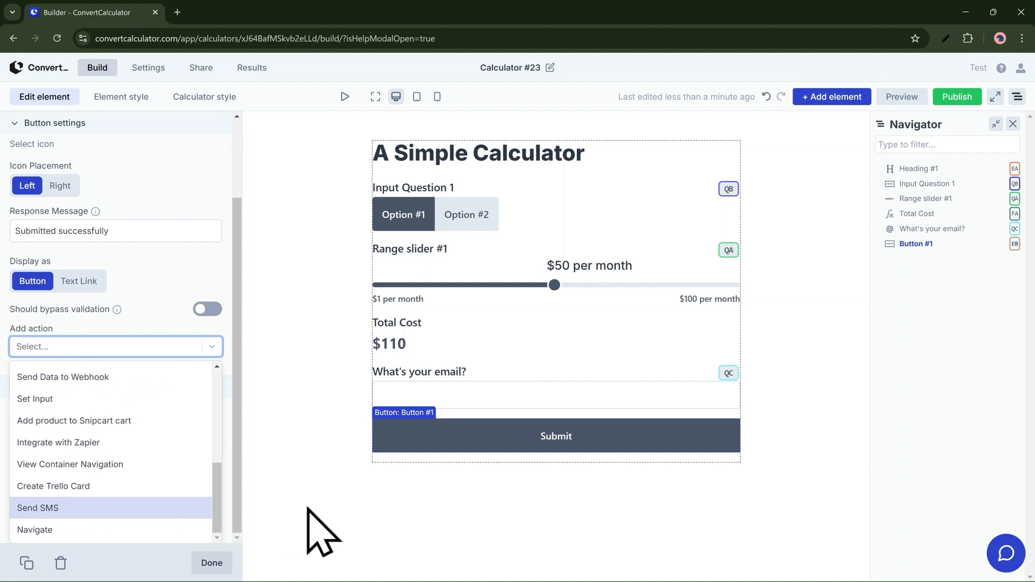
{"action": "scroll", "coordinate": [128, 496], "scroll_direction": "up", "scroll_amount": 5}
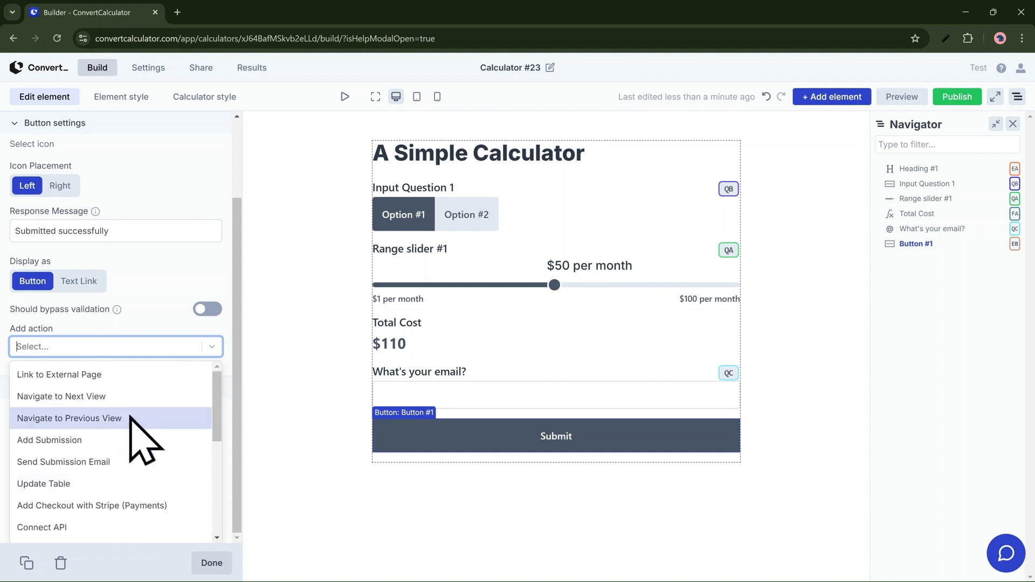
{"action": "left_click", "coordinate": [138, 376]}
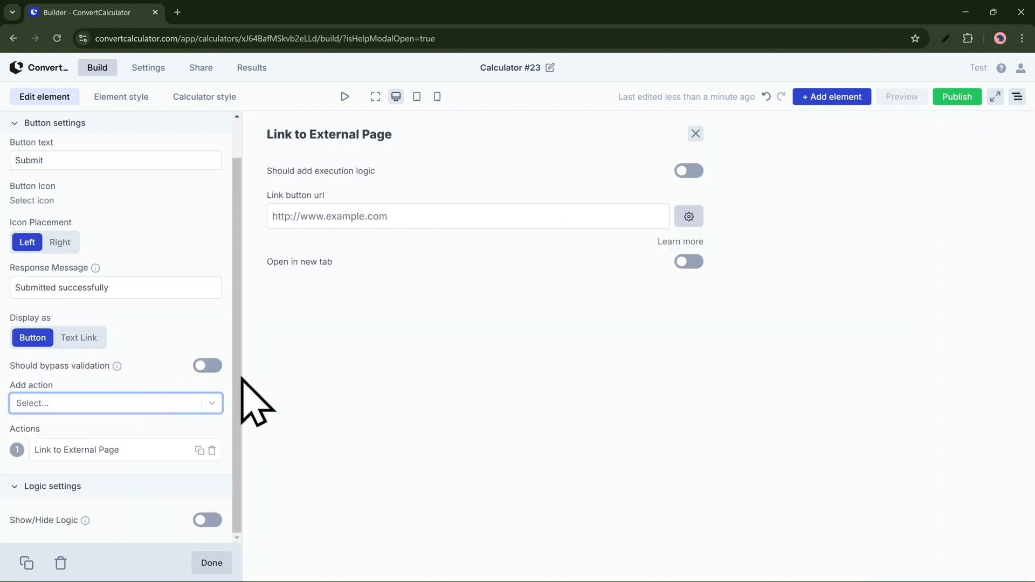
{"action": "left_click", "coordinate": [695, 134]}
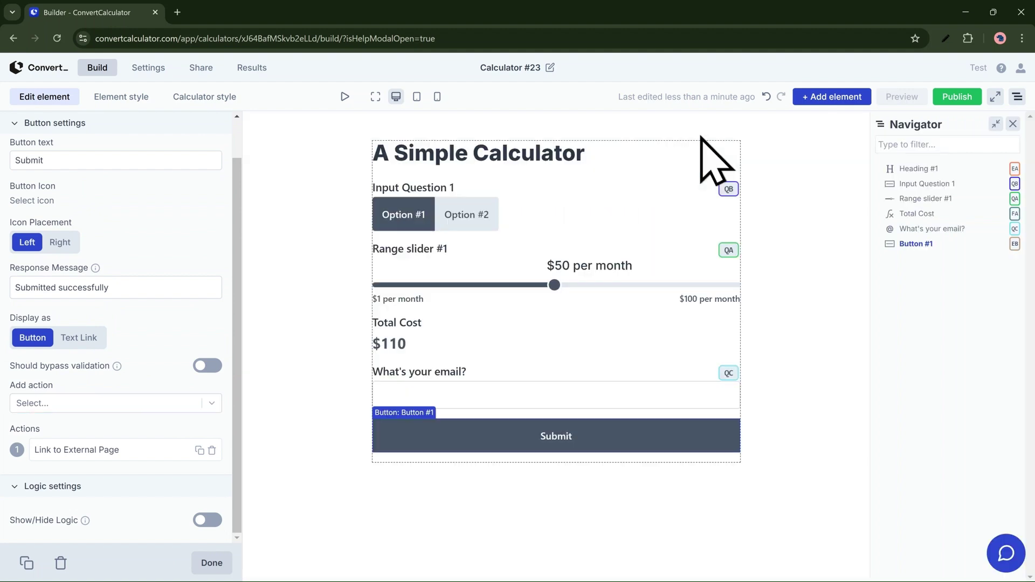
- Live-preview the calculator: slide the monthly amount to $52, try Option #2, and return to Option #1 for $114
{"action": "left_click", "coordinate": [902, 97]}
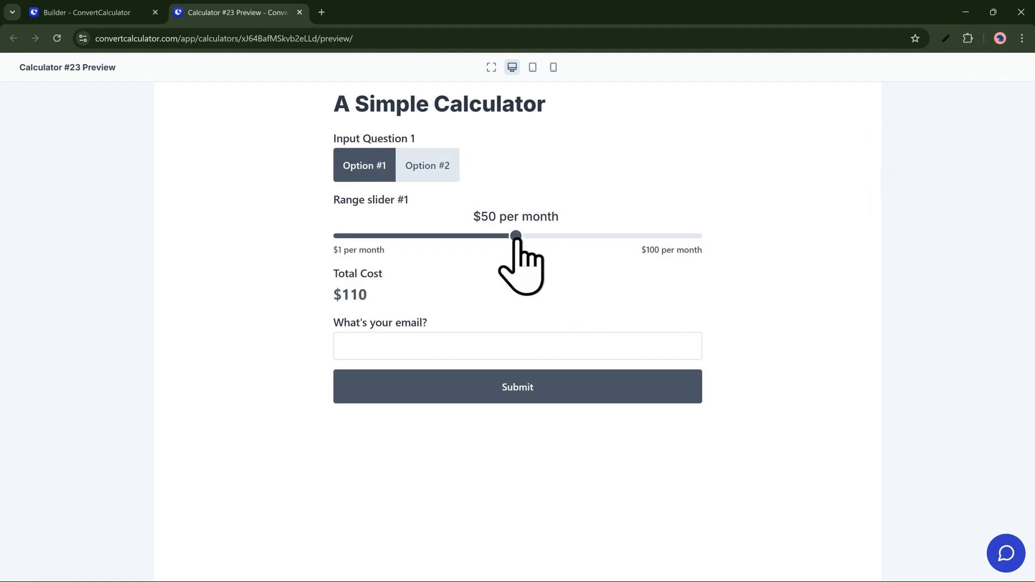
{"action": "mouse_move", "coordinate": [516, 236]}
{"action": "left_mouse_down"}
{"action": "mouse_move", "coordinate": [423, 236]}
{"action": "mouse_move", "coordinate": [523, 236]}
{"action": "left_mouse_up"}
{"action": "left_click", "coordinate": [433, 172]}
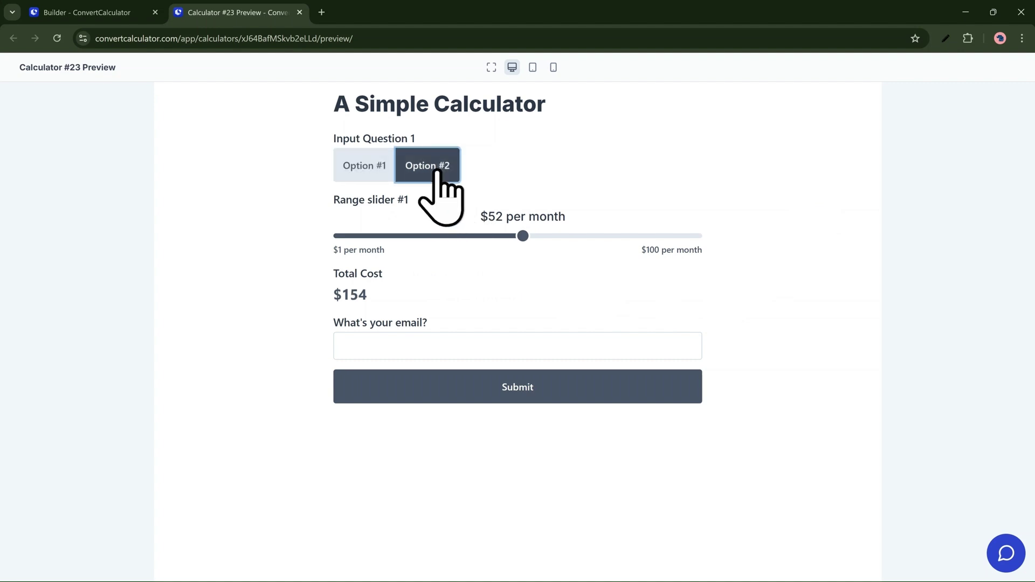
{"action": "left_click", "coordinate": [380, 169]}
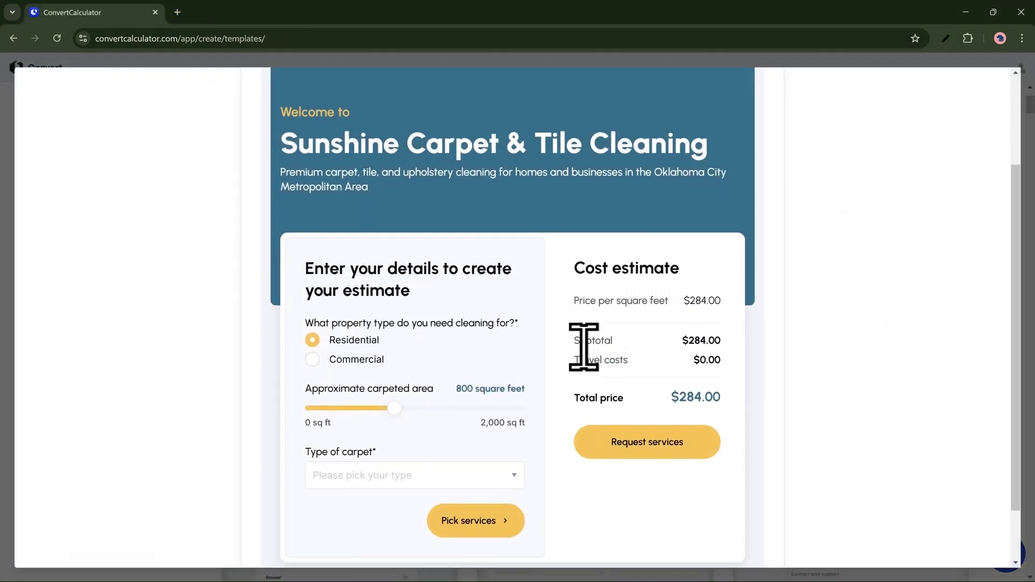
- In the carpet cleaning template preview, increase the carpeted area and pick Berber carpet
{"action": "scroll", "coordinate": [583, 346], "scroll_direction": "down", "scroll_amount": 1}
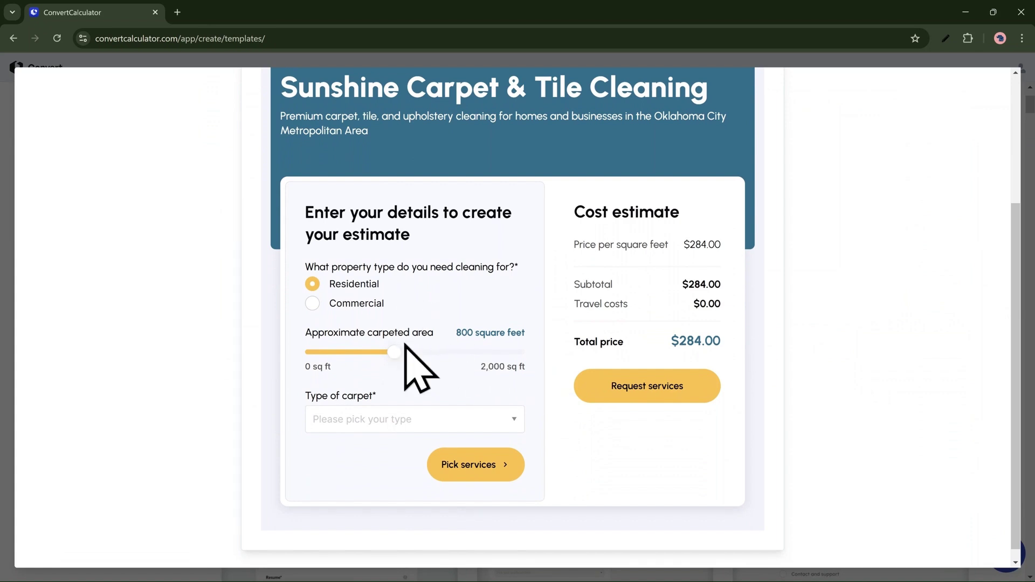
{"action": "mouse_move", "coordinate": [426, 352]}
{"action": "left_mouse_down"}
{"action": "mouse_move", "coordinate": [457, 352]}
{"action": "mouse_move", "coordinate": [431, 353]}
{"action": "left_mouse_up"}
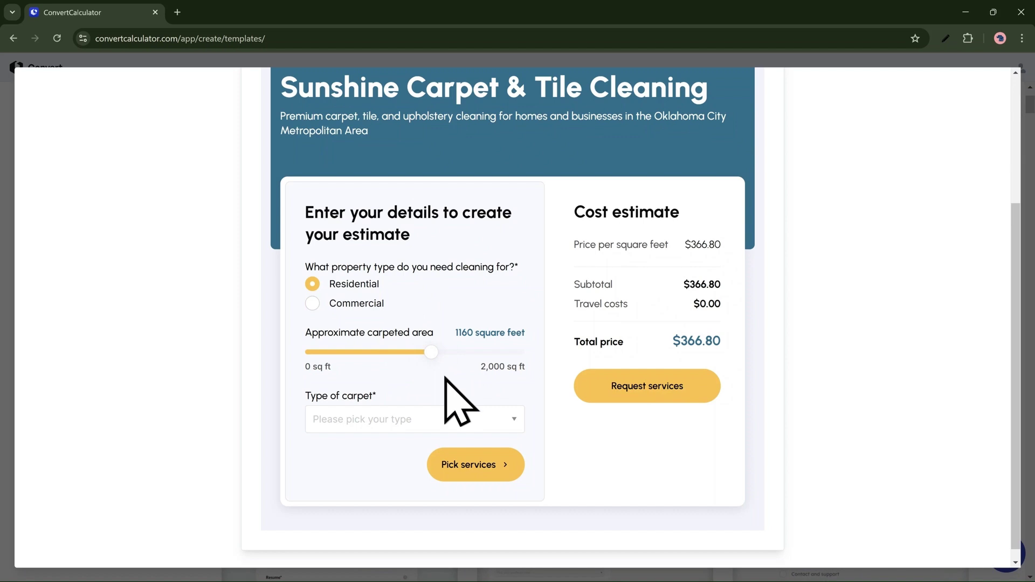
{"action": "left_click", "coordinate": [430, 419]}
{"action": "left_click", "coordinate": [399, 304]}
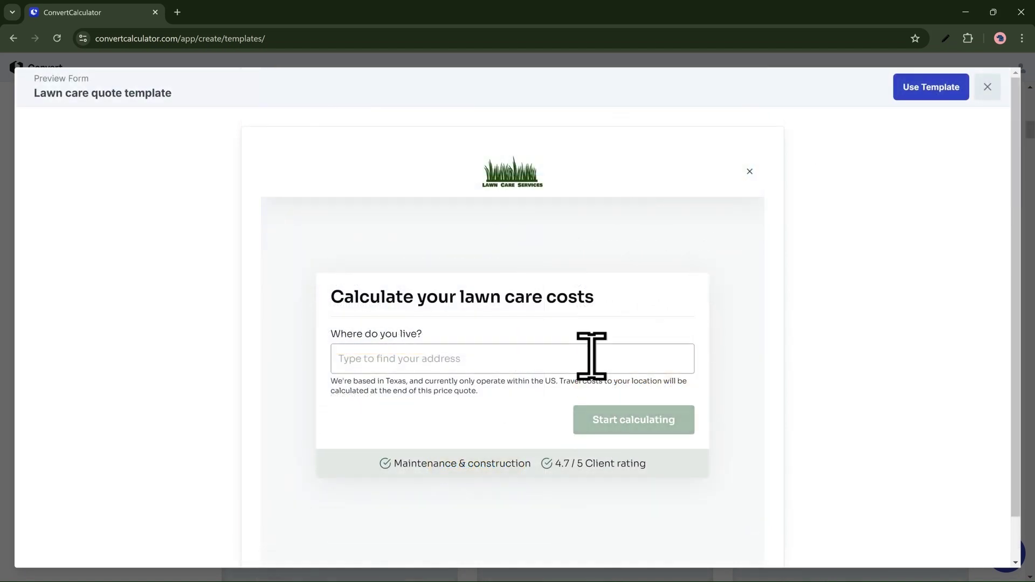
- Start the lawn care quote with the Texas de Brazil address and accept the property and lawn condition
{"action": "left_click", "coordinate": [592, 357]}
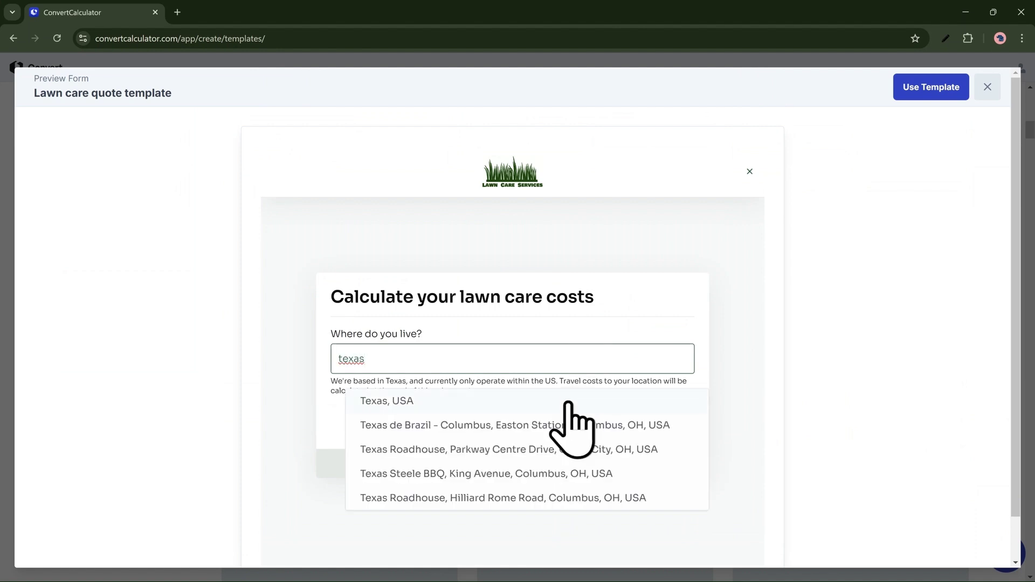
{"action": "left_click", "coordinate": [565, 425]}
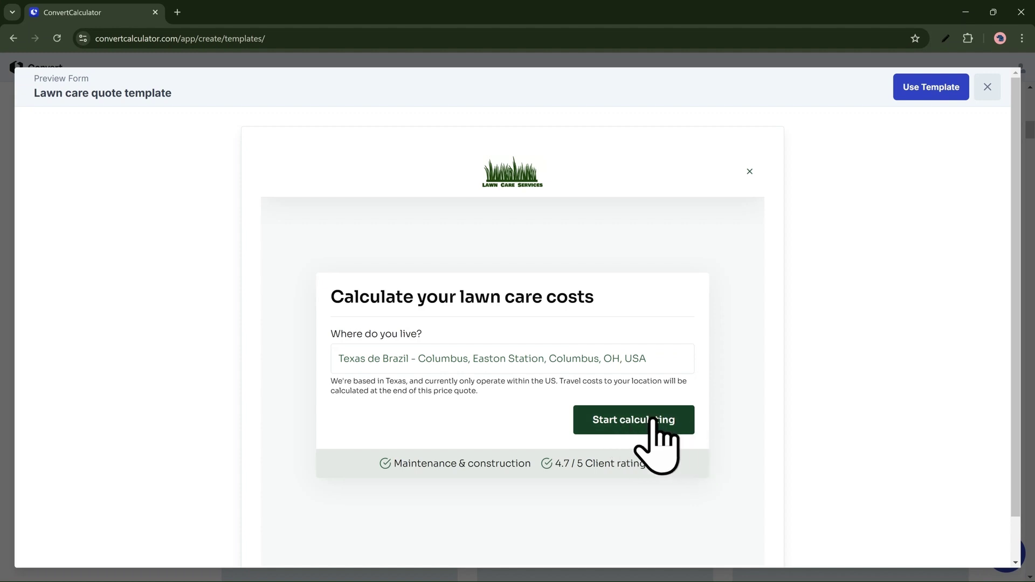
{"action": "left_click", "coordinate": [655, 422]}
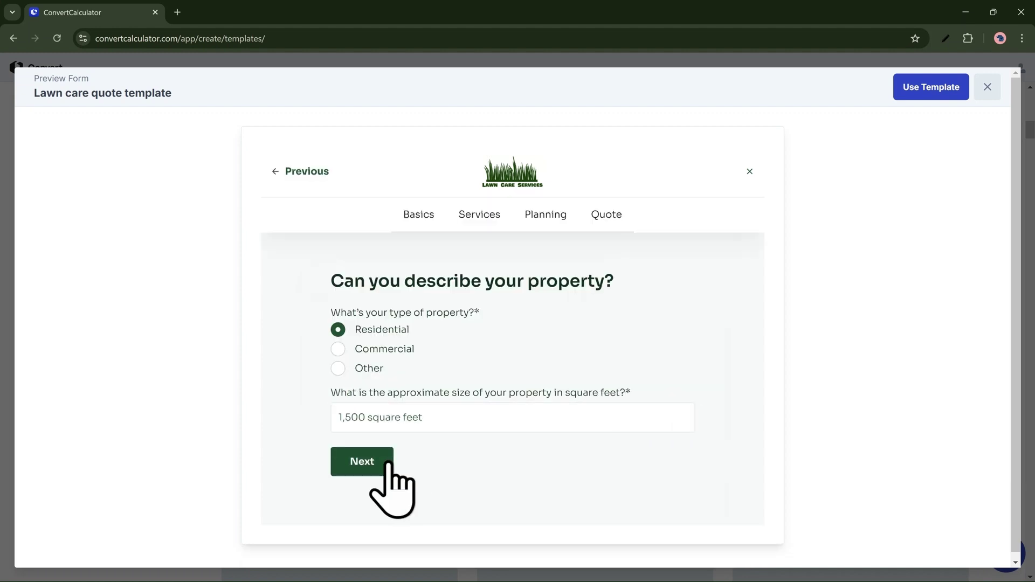
{"action": "left_click", "coordinate": [385, 464]}
{"action": "left_click", "coordinate": [366, 384]}
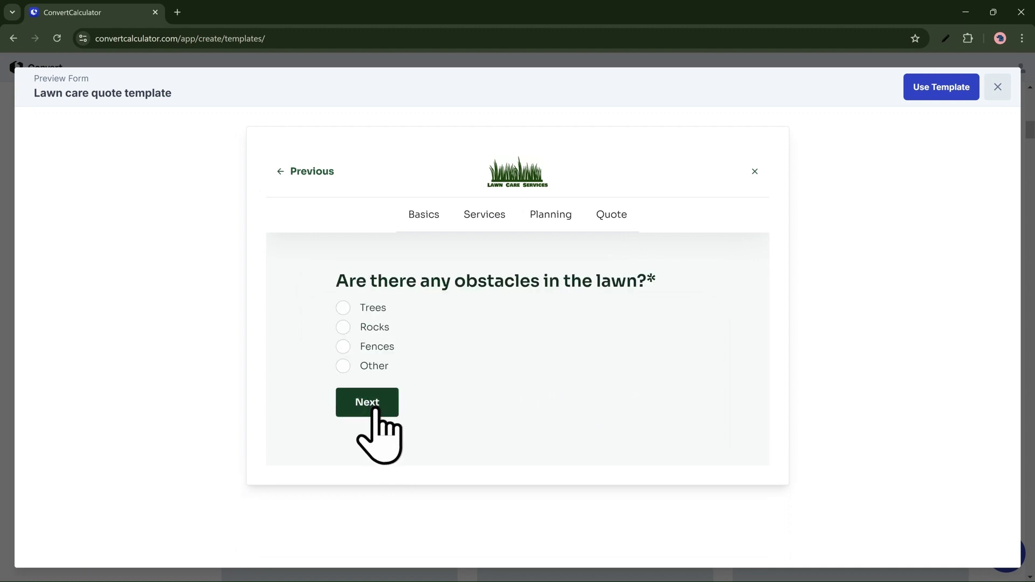
- Mark Fences as an obstacle, choose Pest control, and continue past irrigation, waste disposal and frequency
{"action": "left_click", "coordinate": [344, 348]}
{"action": "left_click", "coordinate": [361, 460]}
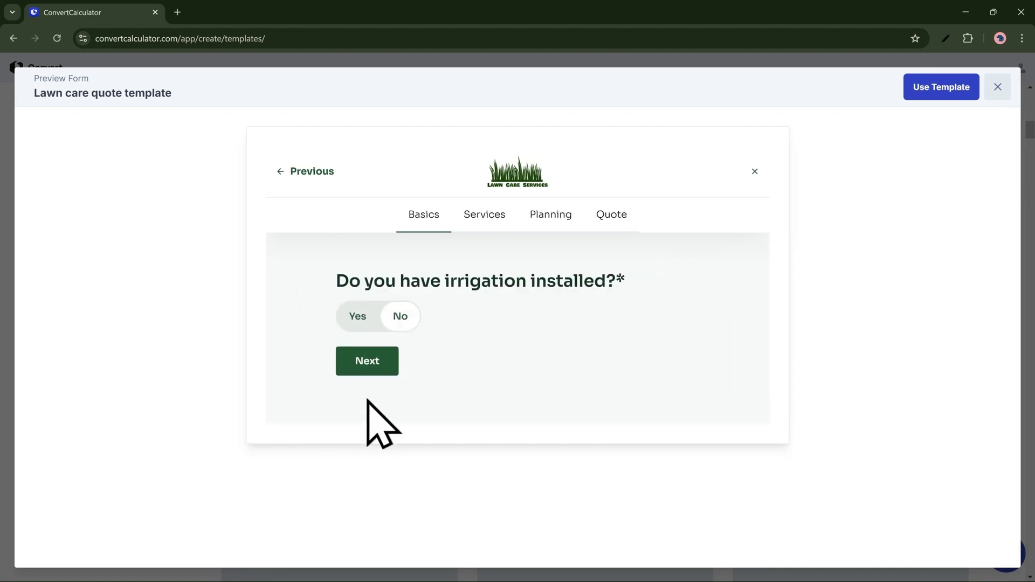
{"action": "left_click", "coordinate": [366, 372]}
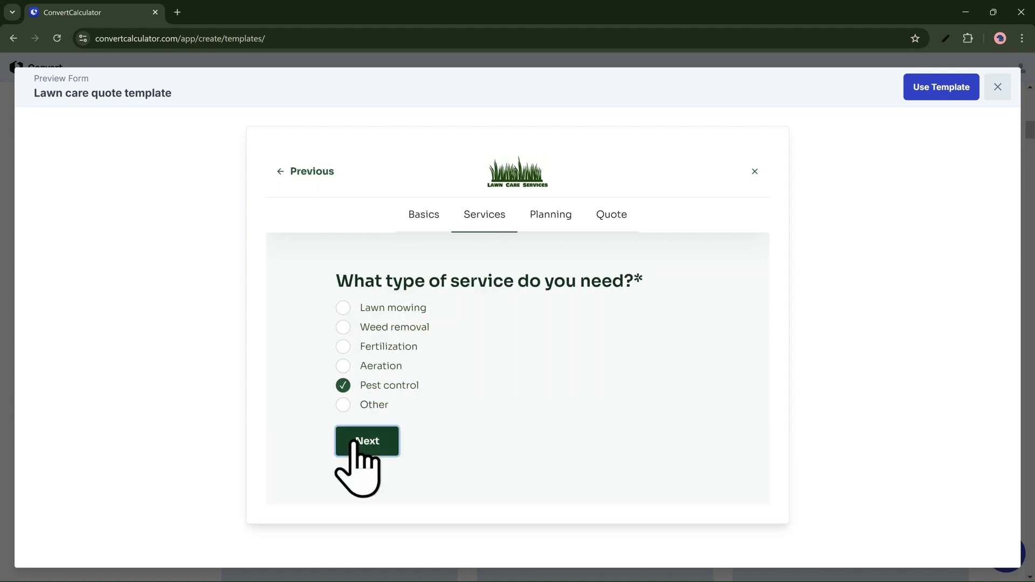
{"action": "left_click", "coordinate": [355, 443]}
{"action": "left_click", "coordinate": [368, 366]}
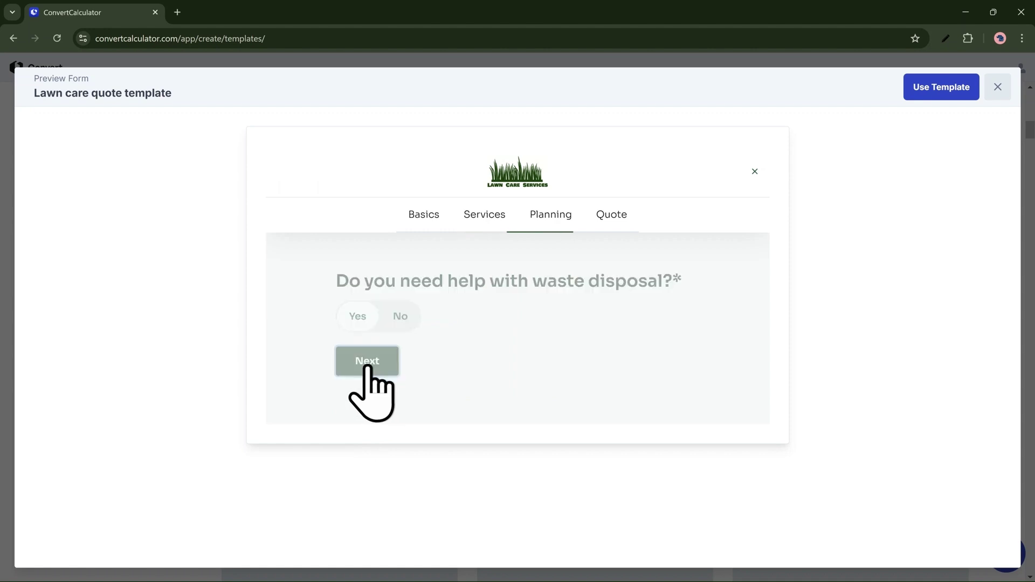
{"action": "left_click", "coordinate": [380, 416]}
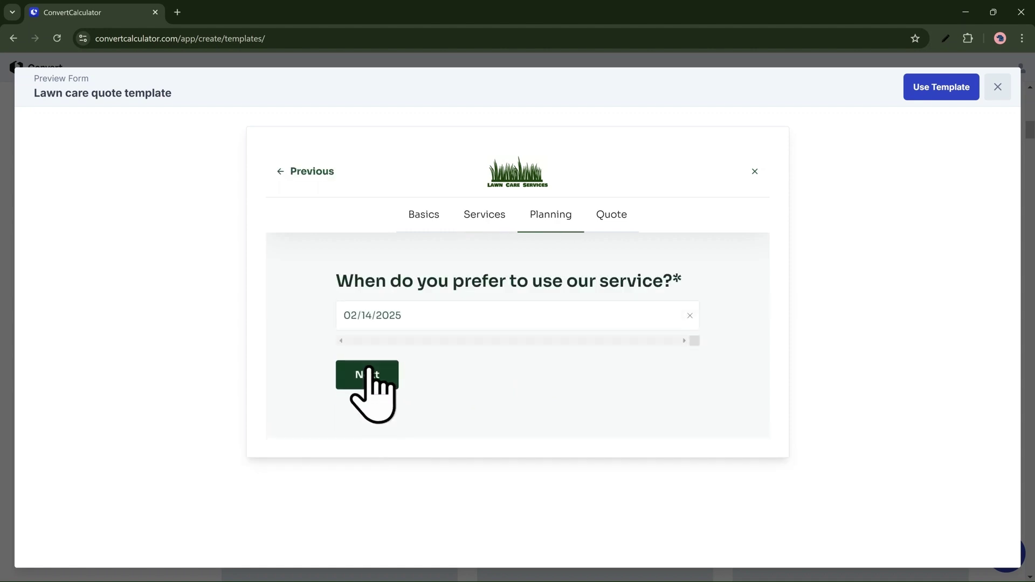
- Schedule service for February 17 at 16:00 - 20:00 and reach the Quote cost breakdown
{"action": "left_click", "coordinate": [389, 316]}
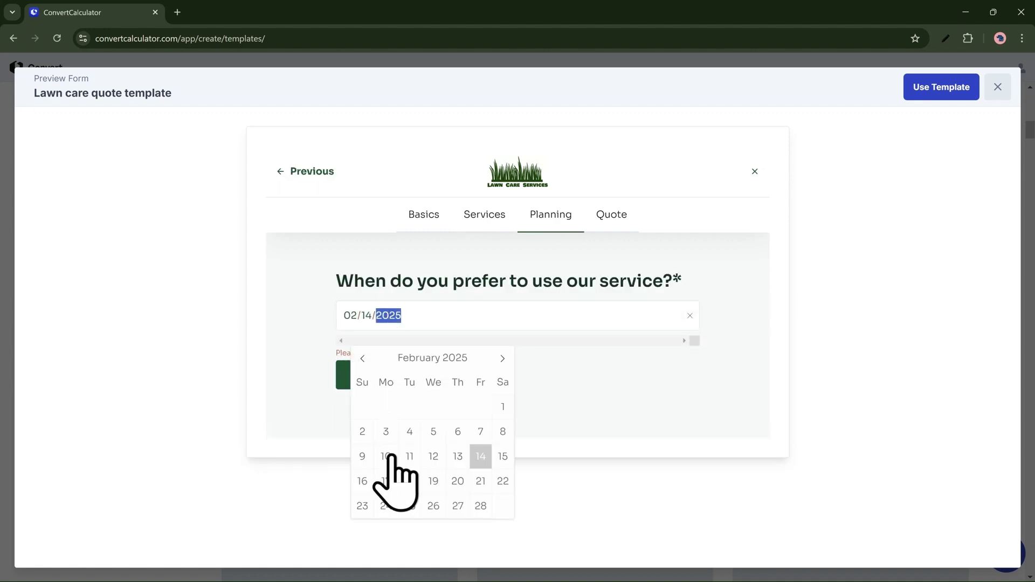
{"action": "left_click", "coordinate": [391, 480]}
{"action": "left_click", "coordinate": [367, 442]}
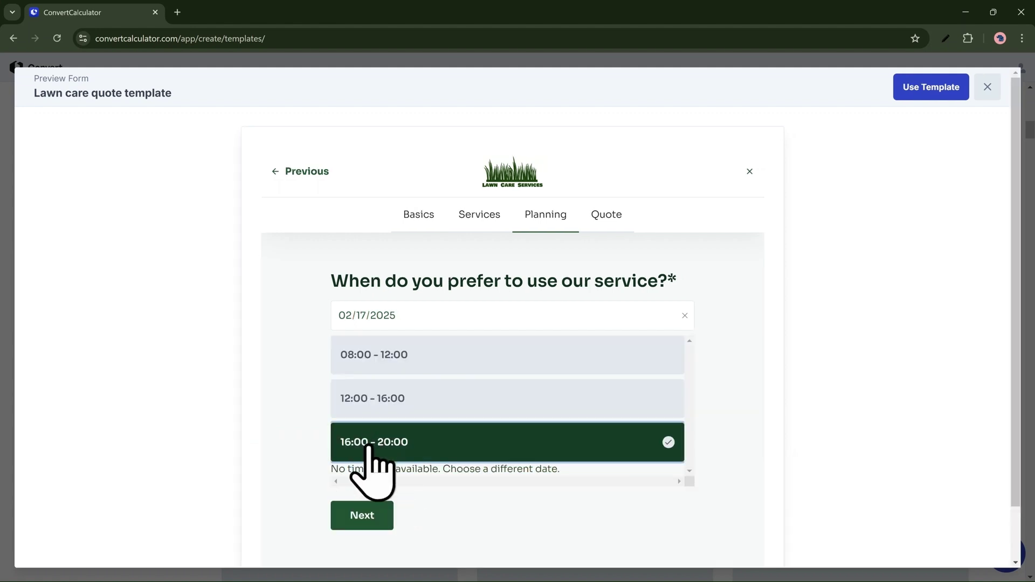
{"action": "left_click", "coordinate": [355, 515]}
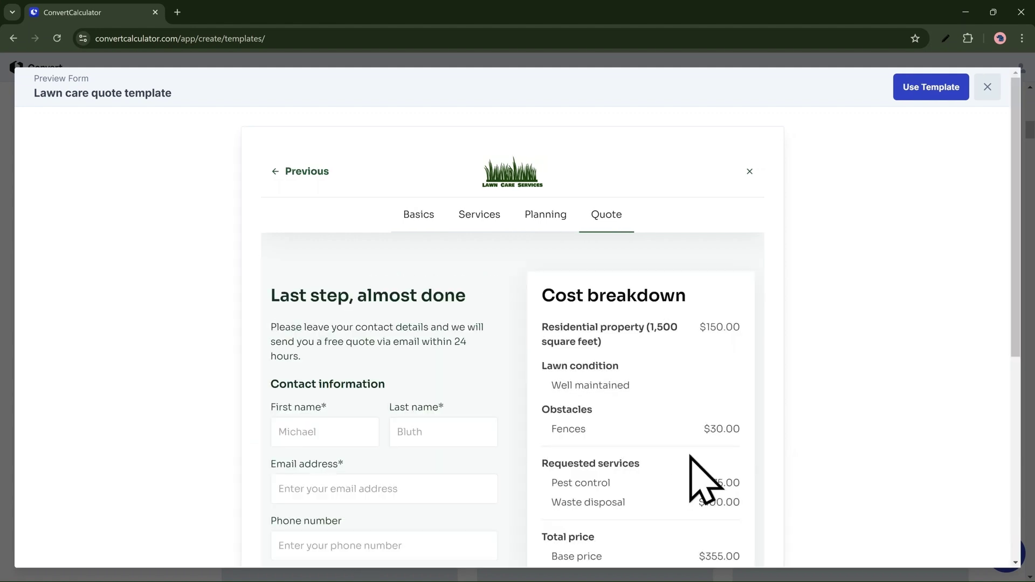
{"action": "scroll", "coordinate": [734, 480], "scroll_direction": "down", "scroll_amount": 3}
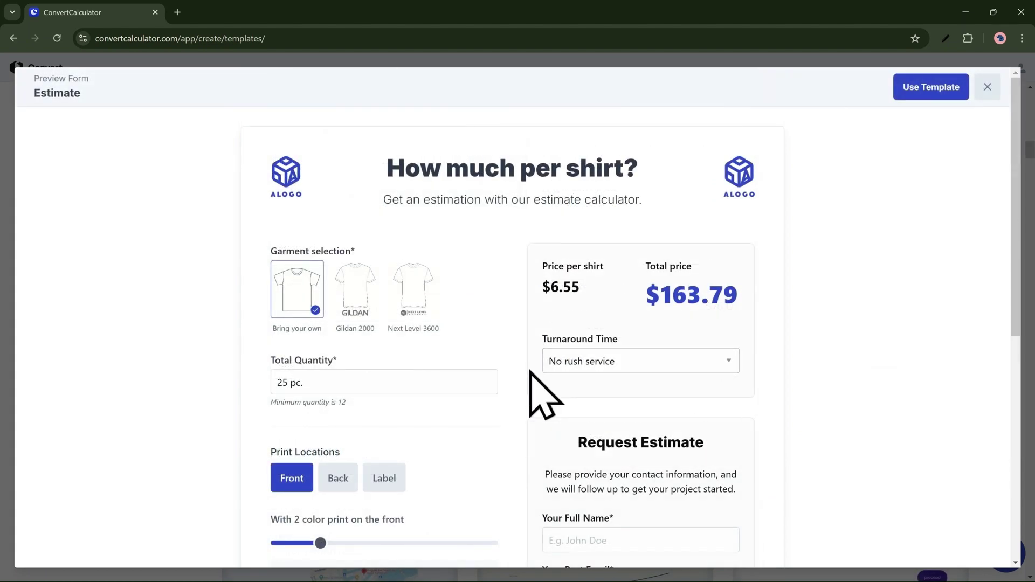
- Set the shirt estimate to 4 front-print colours, Next Level 3600 garment, and 2-3 business days turnaround
{"action": "scroll", "coordinate": [441, 405], "scroll_direction": "down", "scroll_amount": 3}
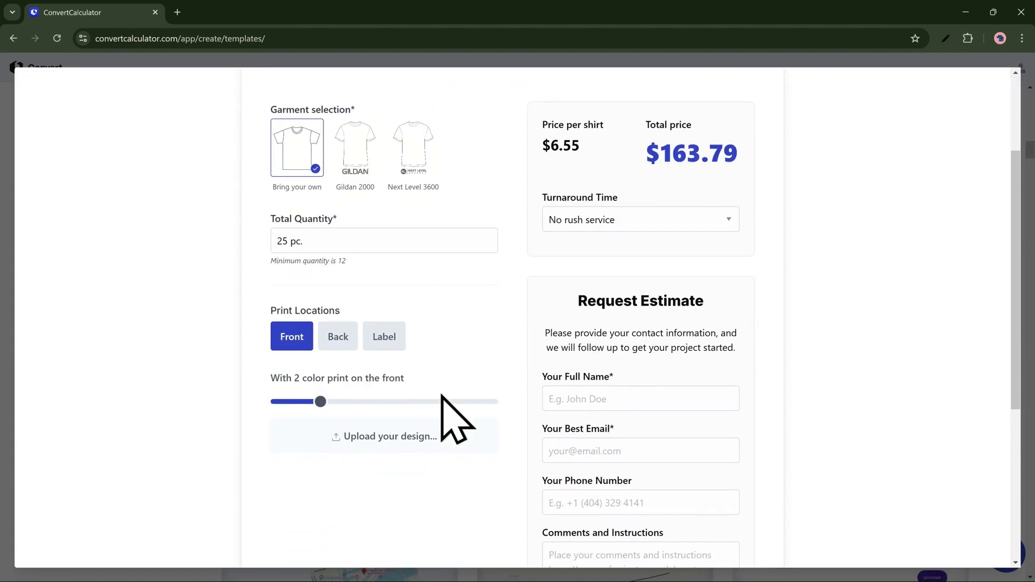
{"action": "left_click_drag", "start_coordinate": [340, 401], "coordinate": [408, 402]}
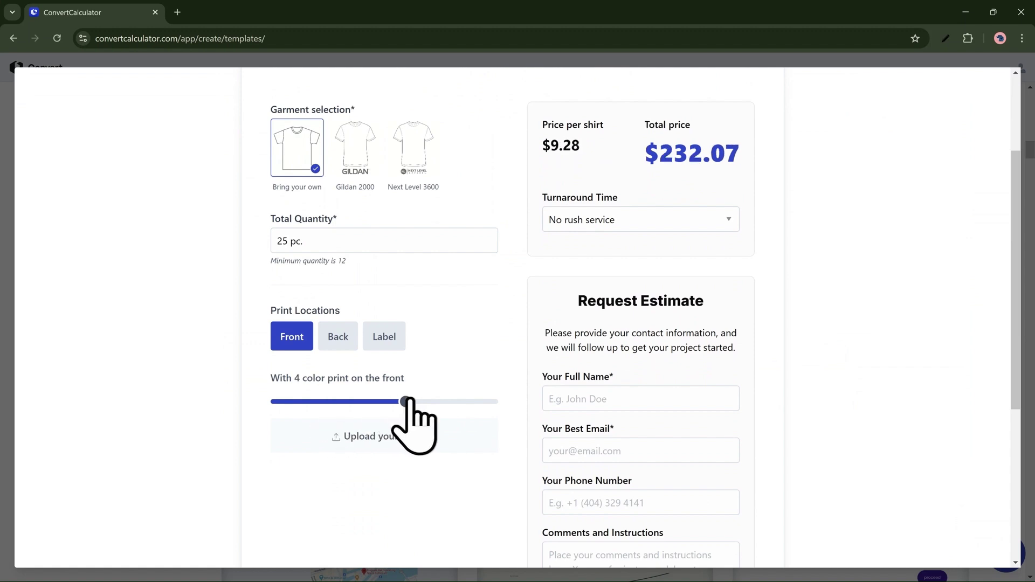
{"action": "left_click", "coordinate": [365, 167]}
{"action": "left_click", "coordinate": [424, 165]}
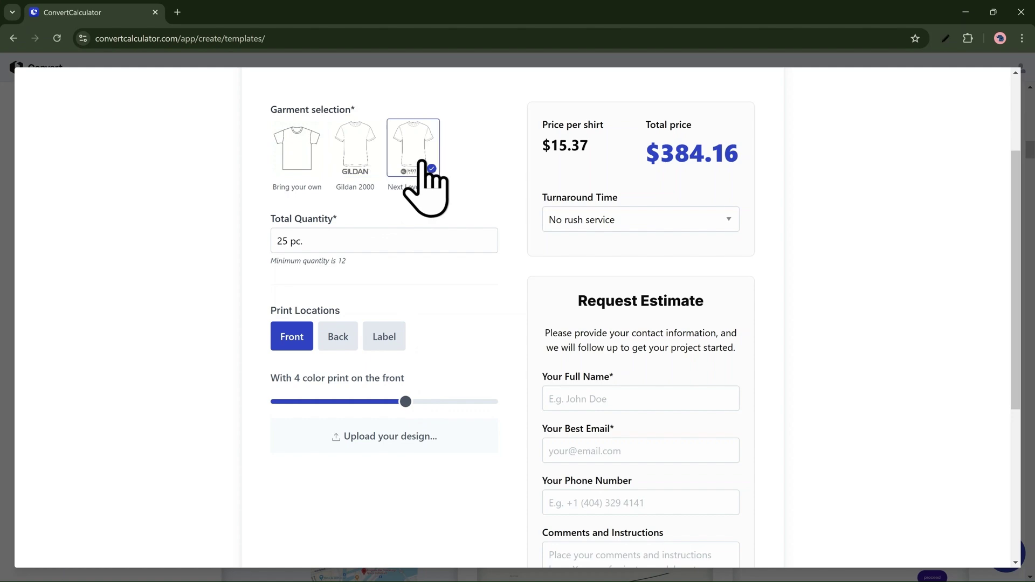
{"action": "left_click", "coordinate": [565, 219]}
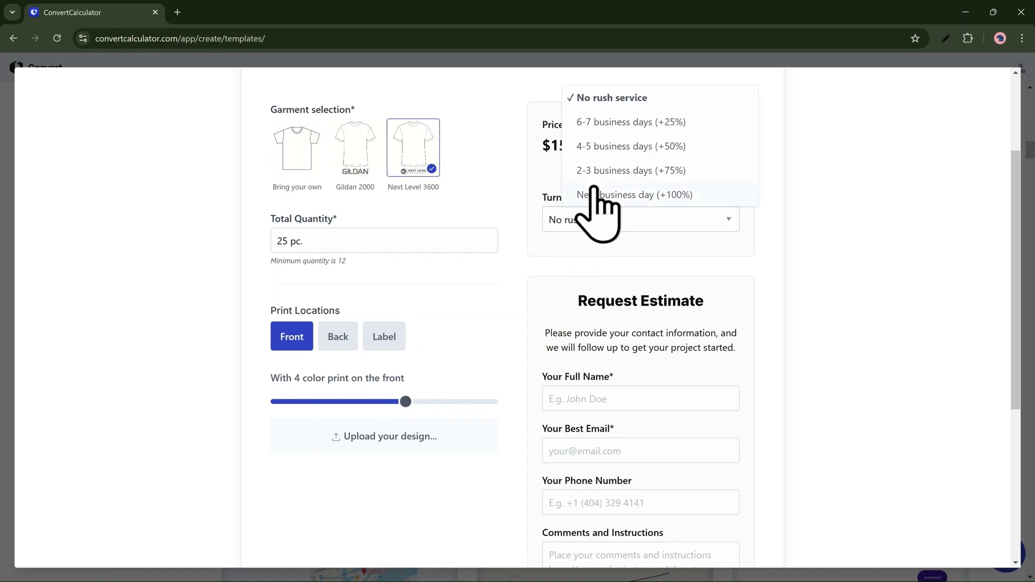
{"action": "left_click", "coordinate": [603, 172]}
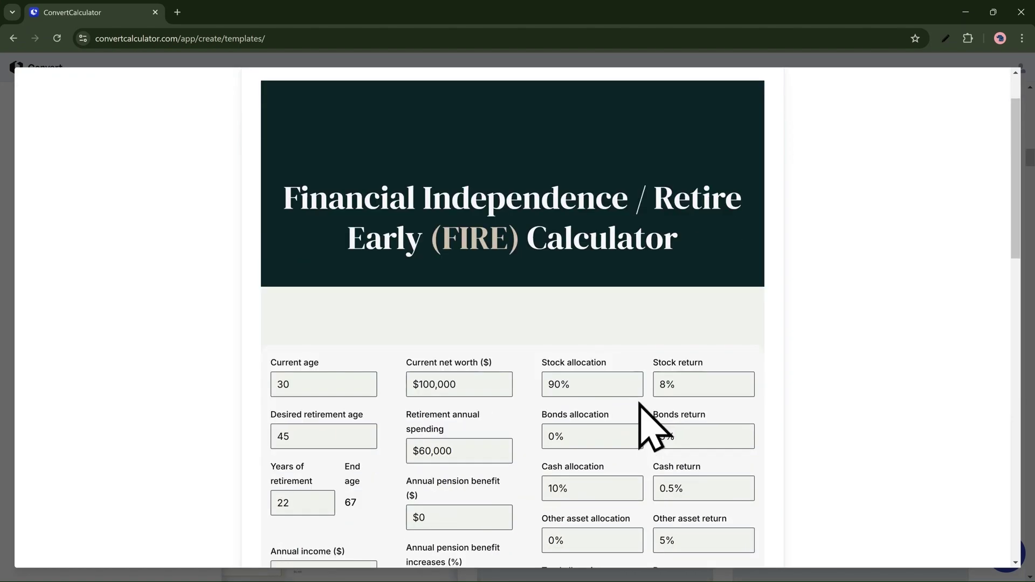
- Scroll through the FIRE calculator preview and its yearly finances table
{"action": "scroll", "coordinate": [638, 399], "scroll_direction": "down", "scroll_amount": 3}
{"action": "scroll", "coordinate": [638, 402], "scroll_direction": "down", "scroll_amount": 2}
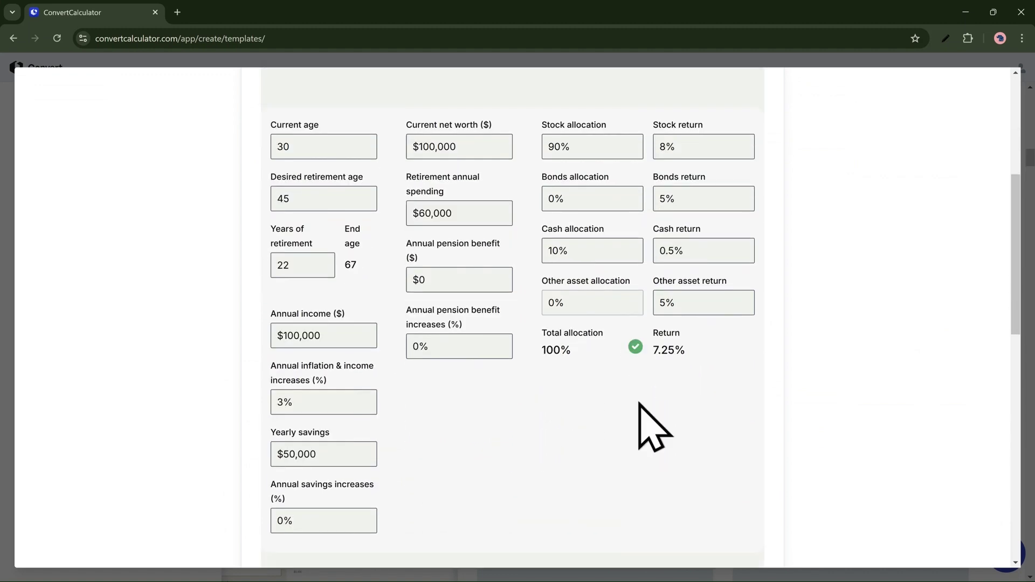
{"action": "scroll", "coordinate": [531, 426], "scroll_direction": "down", "scroll_amount": 4}
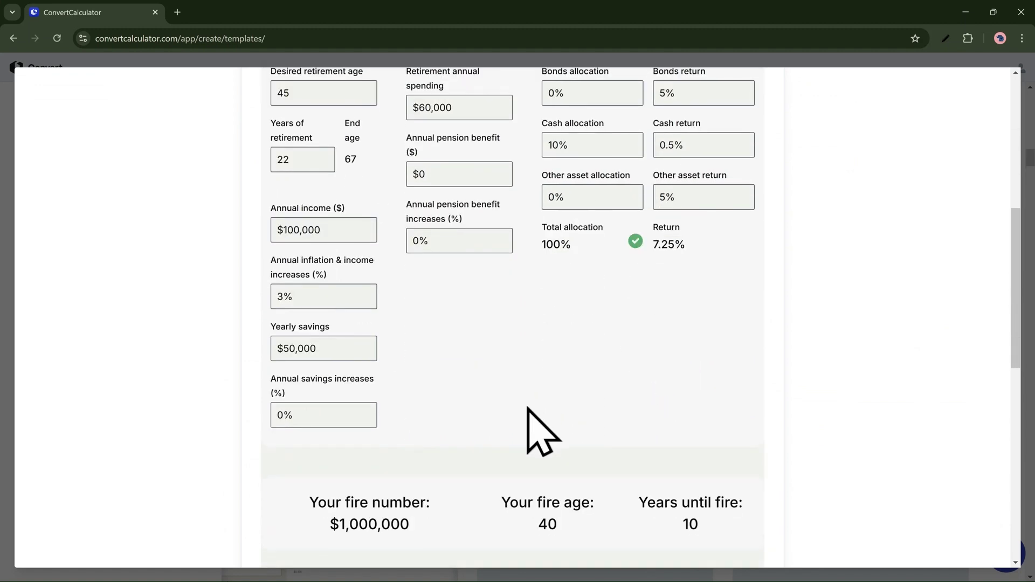
{"action": "scroll", "coordinate": [536, 410], "scroll_direction": "down", "scroll_amount": 3}
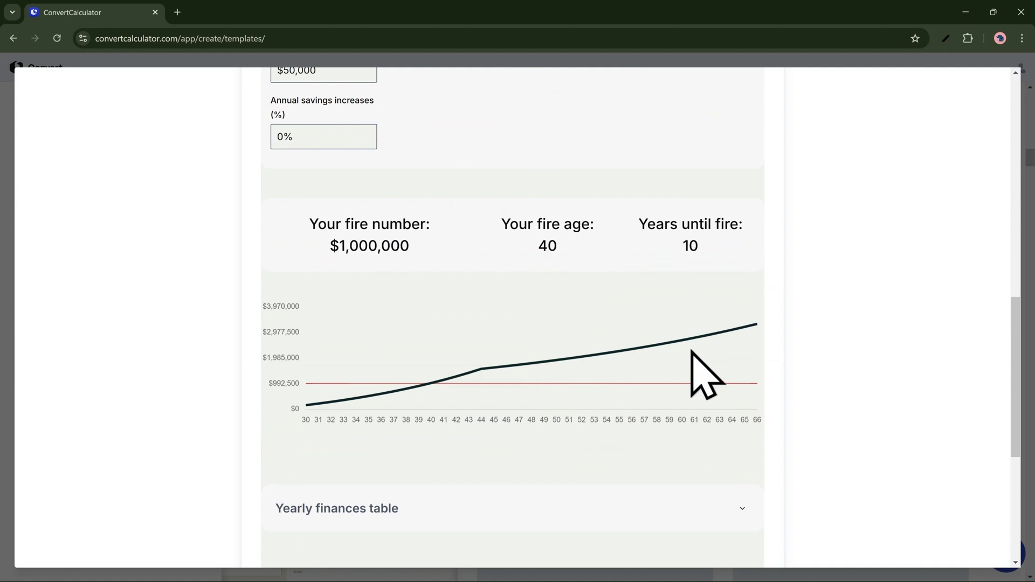
{"action": "scroll", "coordinate": [755, 407], "scroll_direction": "down", "scroll_amount": 3}
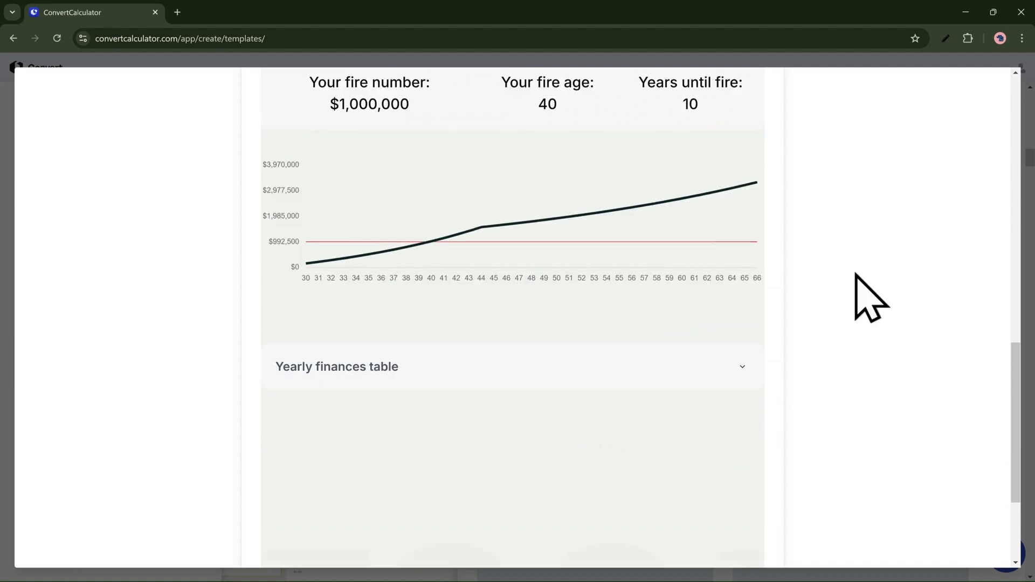
{"action": "scroll", "coordinate": [841, 307], "scroll_direction": "down", "scroll_amount": 3}
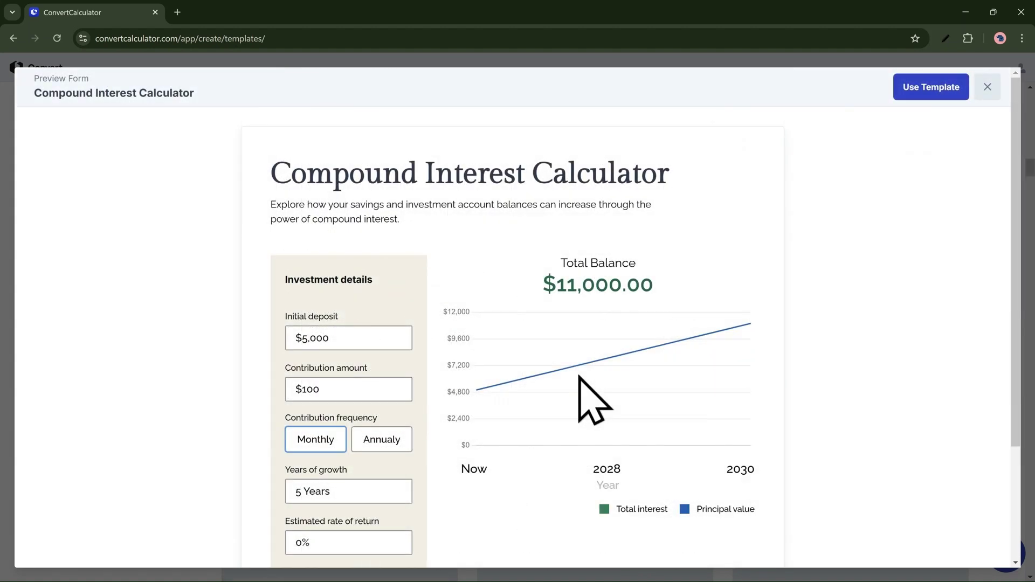
- Raise the compound interest initial deposit to $500,000 and increase the contribution amount
{"action": "scroll", "coordinate": [579, 375], "scroll_direction": "down", "scroll_amount": 2}
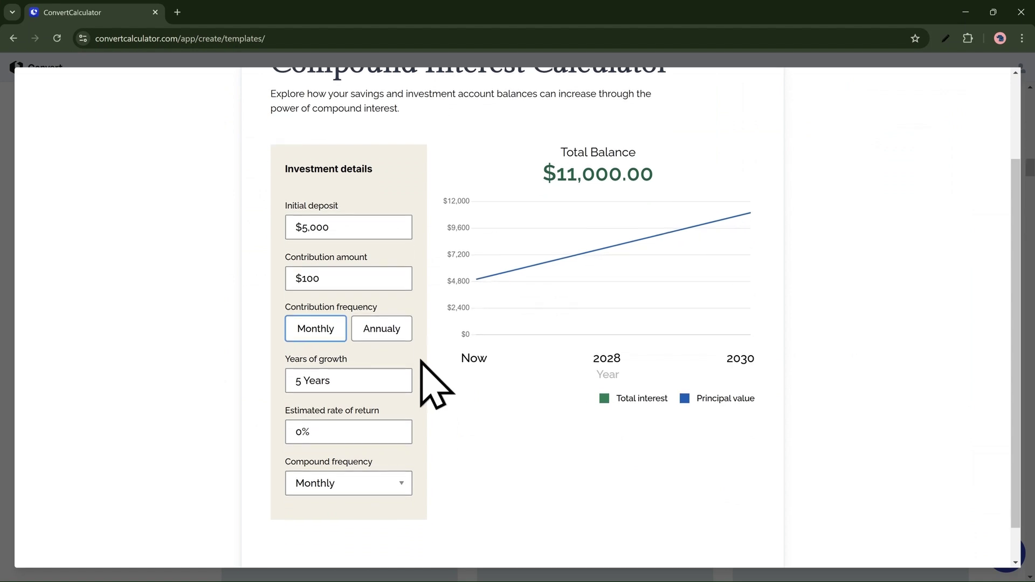
{"action": "scroll", "coordinate": [434, 384], "scroll_direction": "down", "scroll_amount": 1}
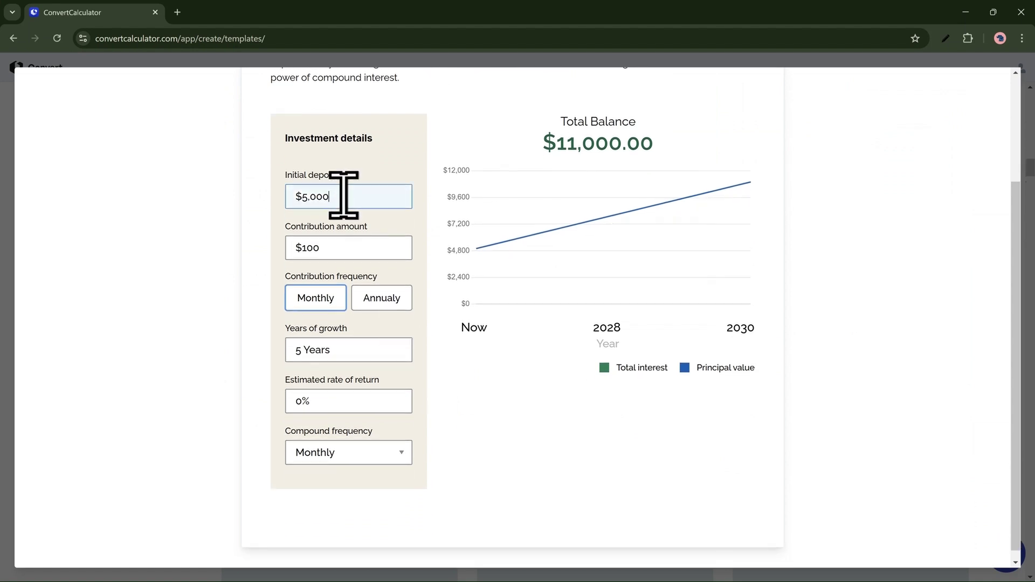
{"action": "type", "text": "00"}
{"action": "left_click", "coordinate": [353, 251]}
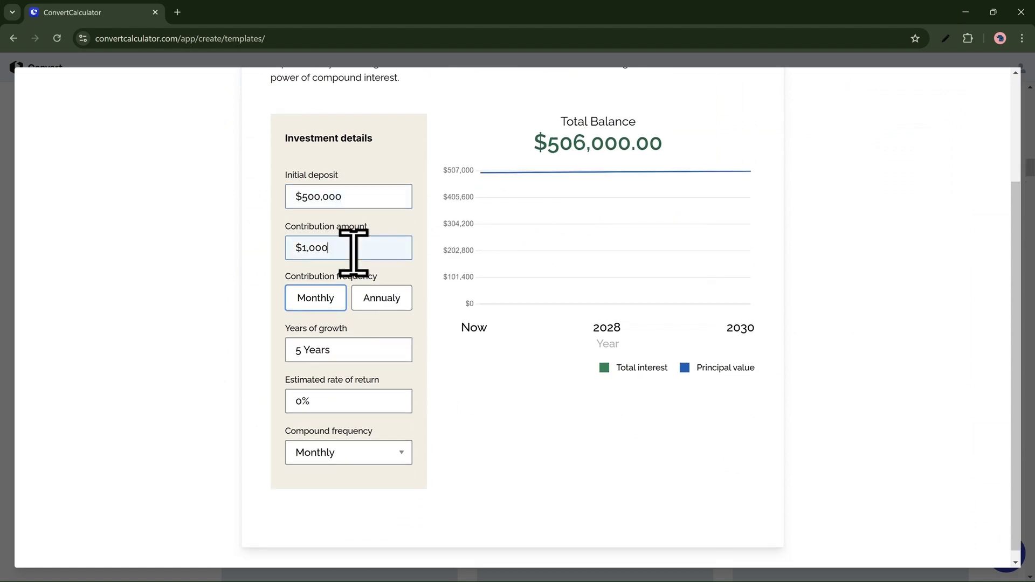
{"action": "type", "text": "023"}
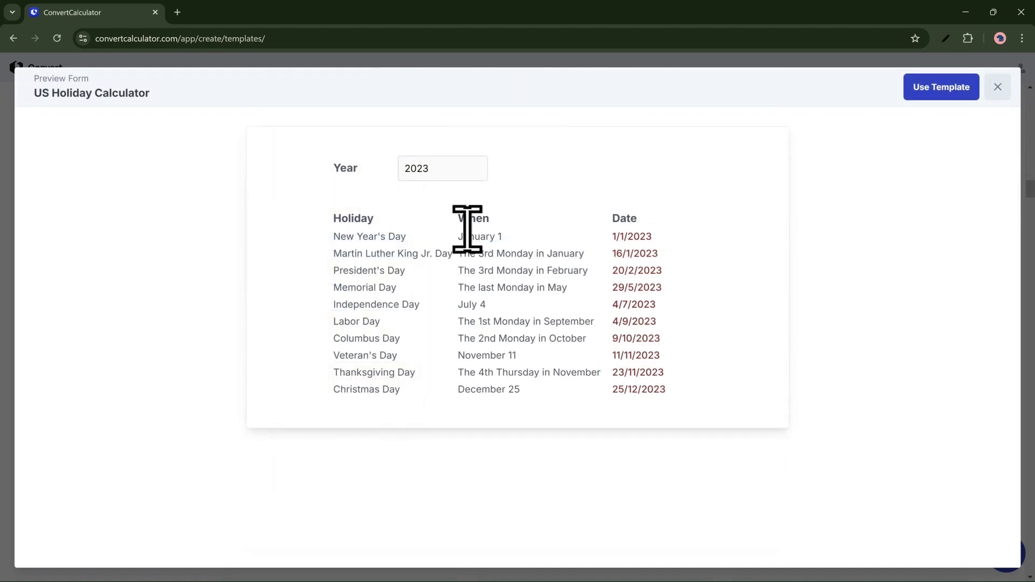
- Change the US Holiday Calculator year twice to other years, then type into the Character Count Tool
{"action": "left_click", "coordinate": [440, 169]}
{"action": "key", "text": "BackSpace"}
{"action": "type", "text": "2"}
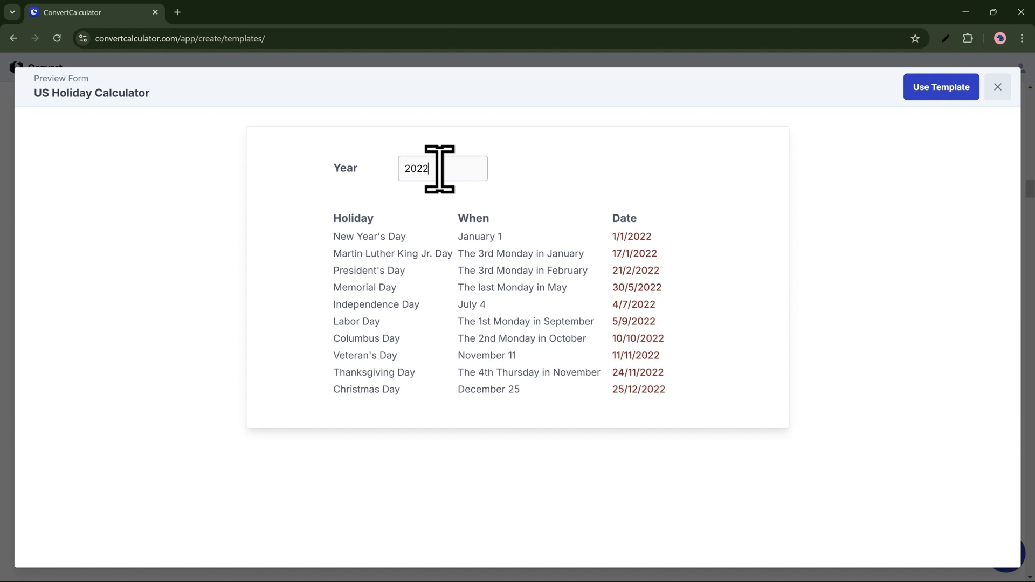
{"action": "type", "text": "4"}
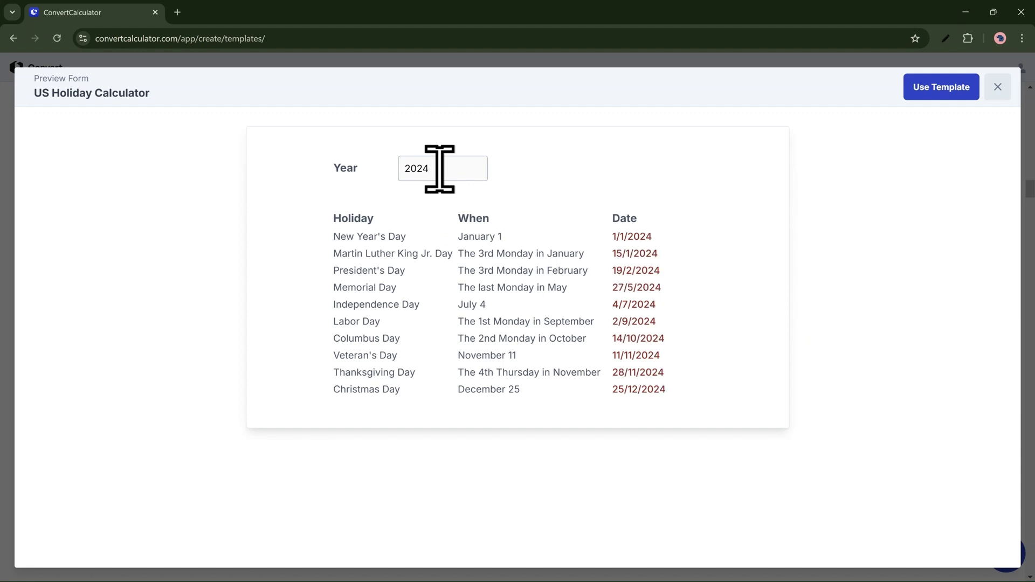
{"action": "key", "text": "BackSpace"}
{"action": "type", "text": "5"}
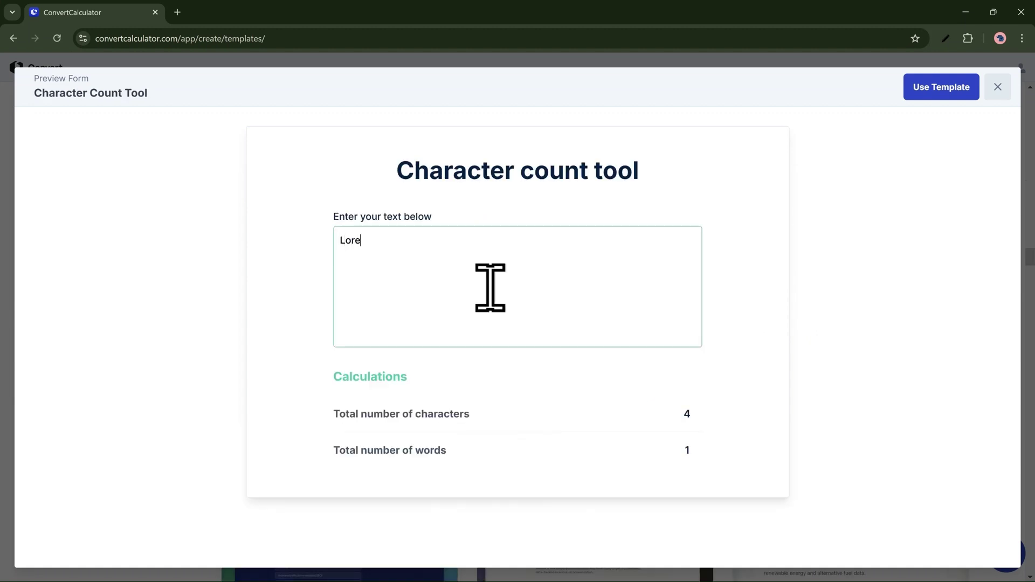
{"action": "type", "text": "m"}
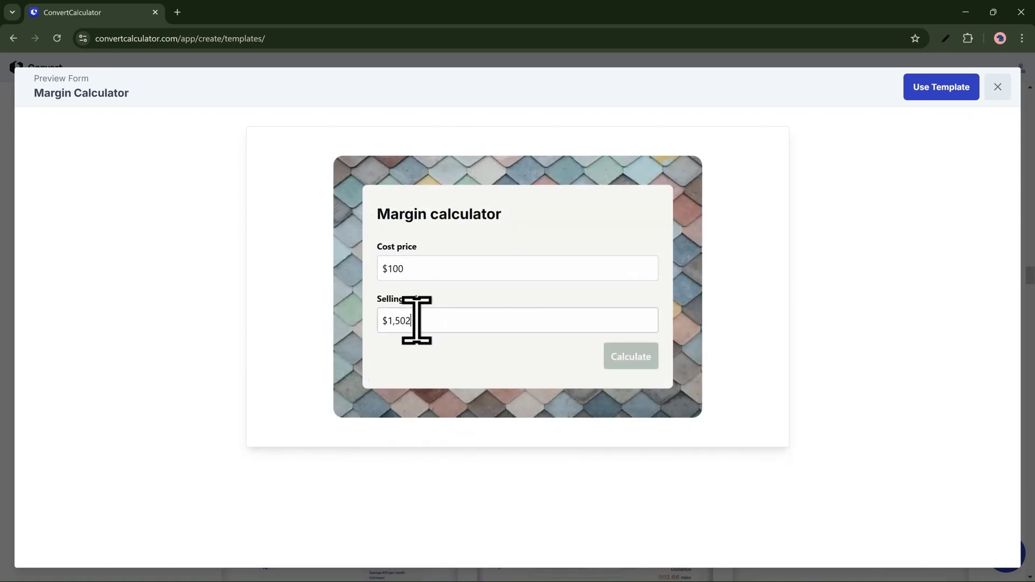
- Edit the Margin Calculator cost price and calculate margin, profit and markup
{"action": "left_click", "coordinate": [506, 268]}
{"action": "type", "text": "2"}
{"action": "left_click", "coordinate": [629, 355]}
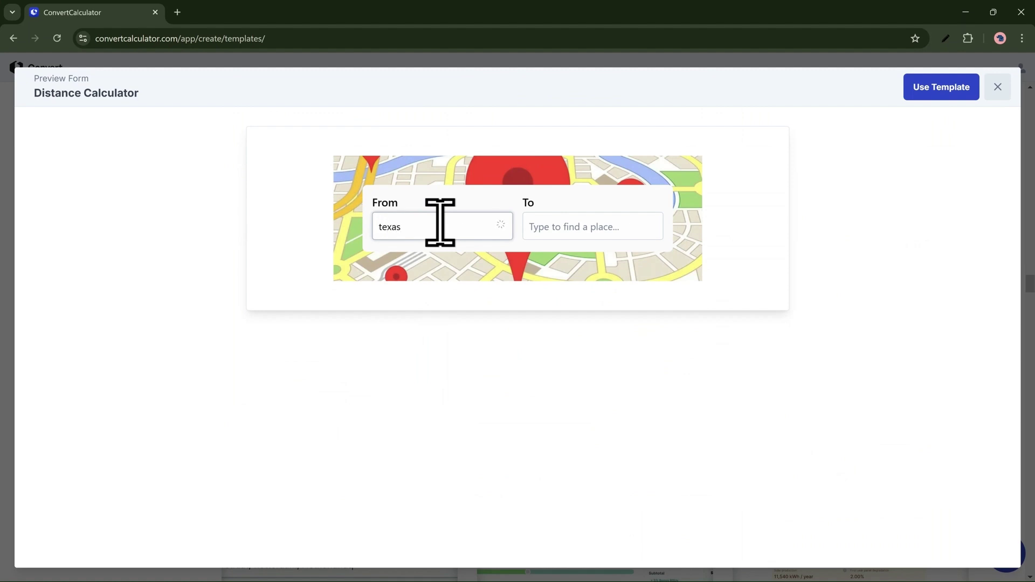
- Route the distance calculator from Texas de Brazil to Charleston, SC, USA
{"action": "left_click", "coordinate": [441, 296]}
{"action": "left_click", "coordinate": [574, 226]}
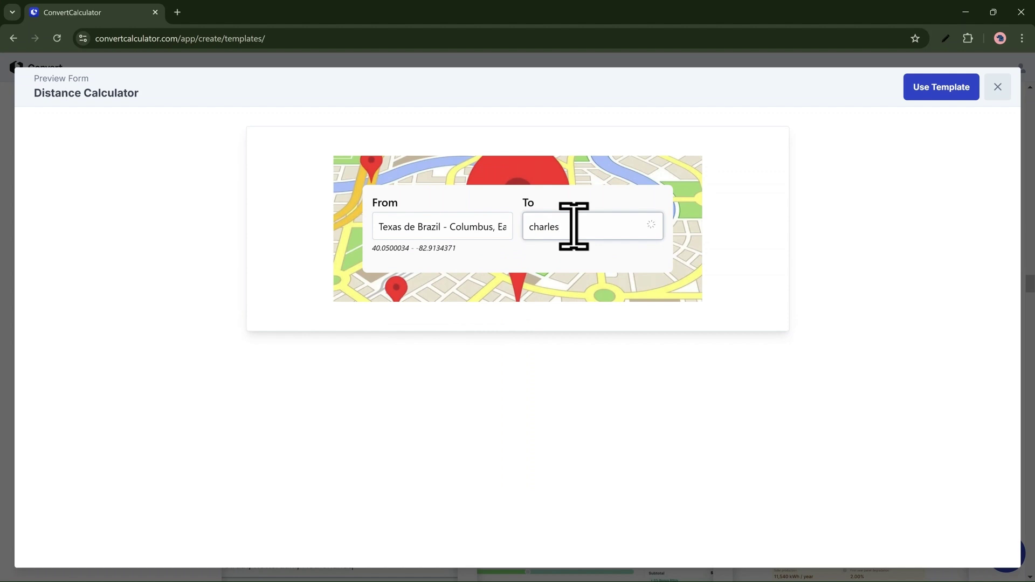
{"action": "left_click", "coordinate": [602, 270]}
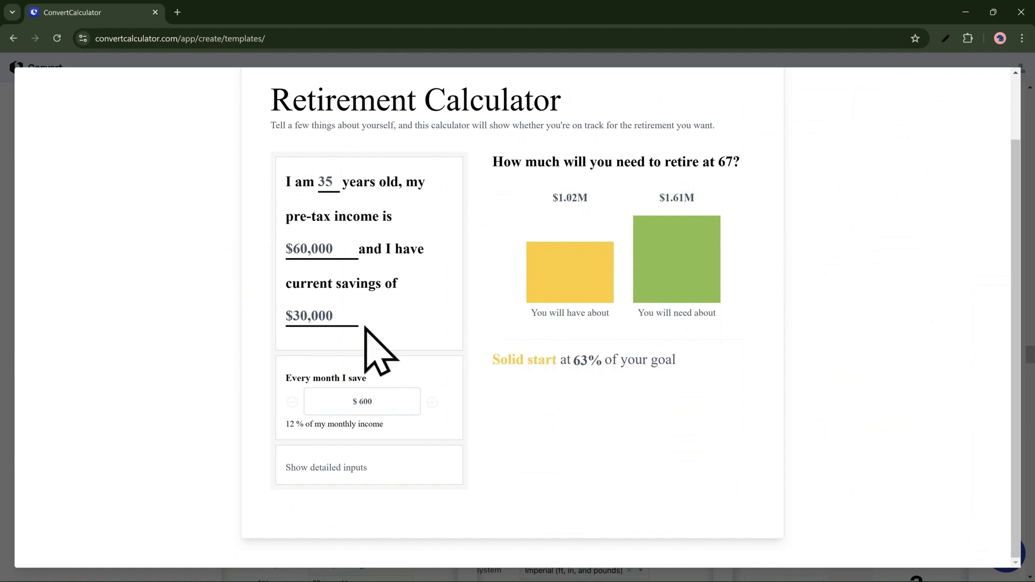
- Replace the Retirement Calculator's $30,000 current savings with 4
{"action": "left_click", "coordinate": [311, 317]}
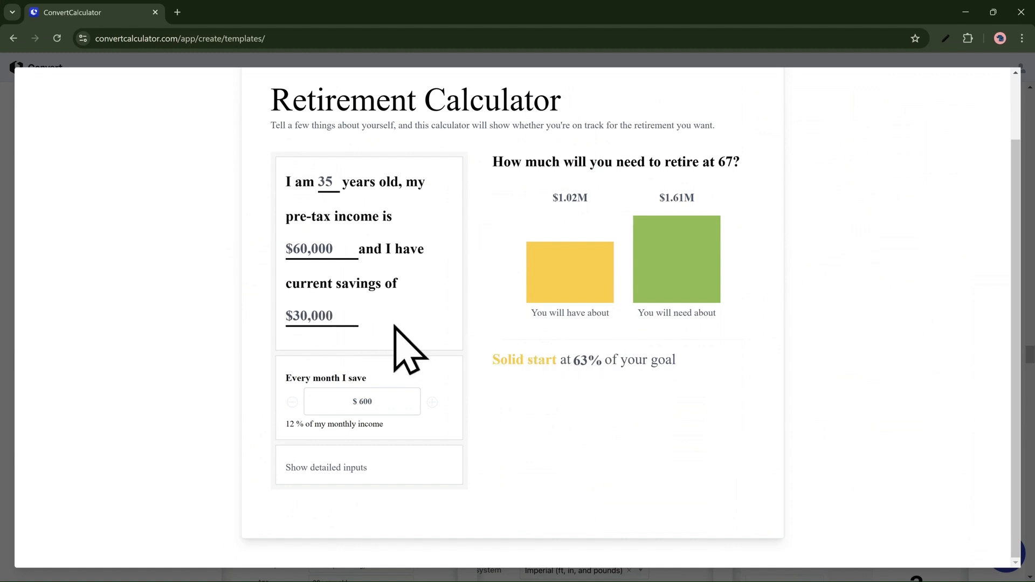
{"action": "key", "text": "ctrl+a"}
{"action": "key", "text": "BackSpace"}
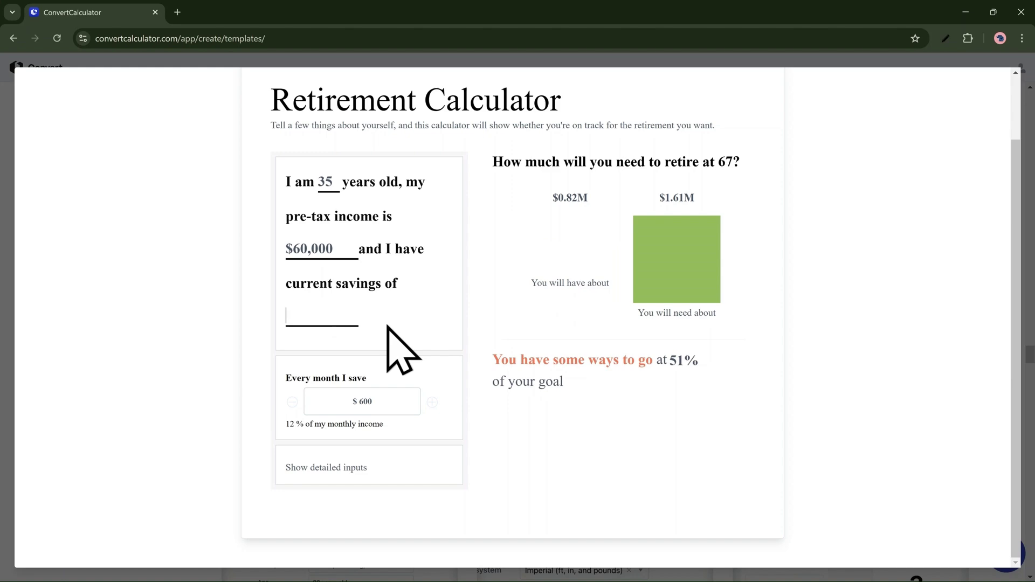
{"action": "type", "text": "4"}
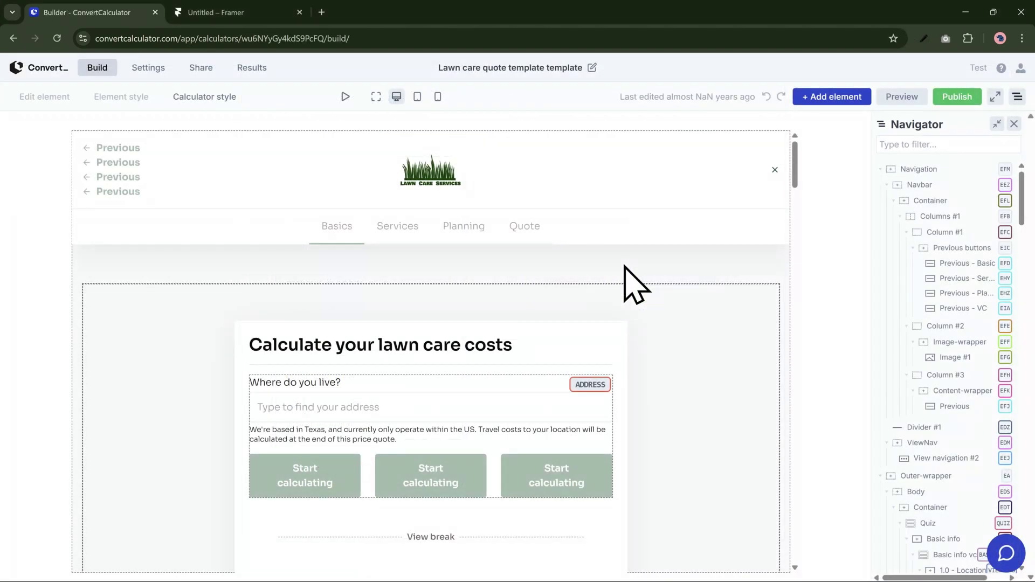
- Publish the lawn care calculator from Share, confirm OK, and copy the standalone page URL
{"action": "left_click", "coordinate": [202, 69]}
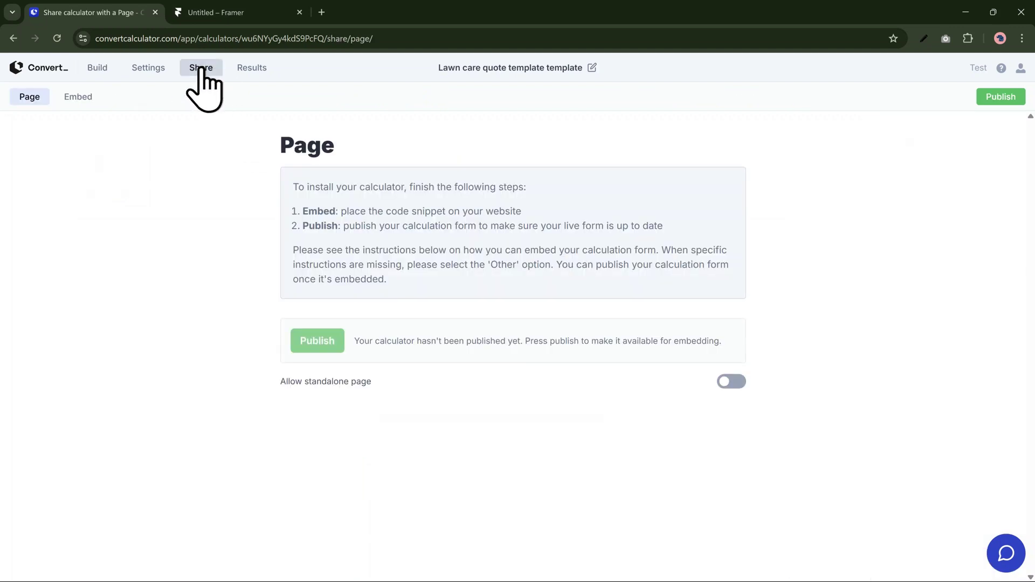
{"action": "left_click", "coordinate": [324, 343]}
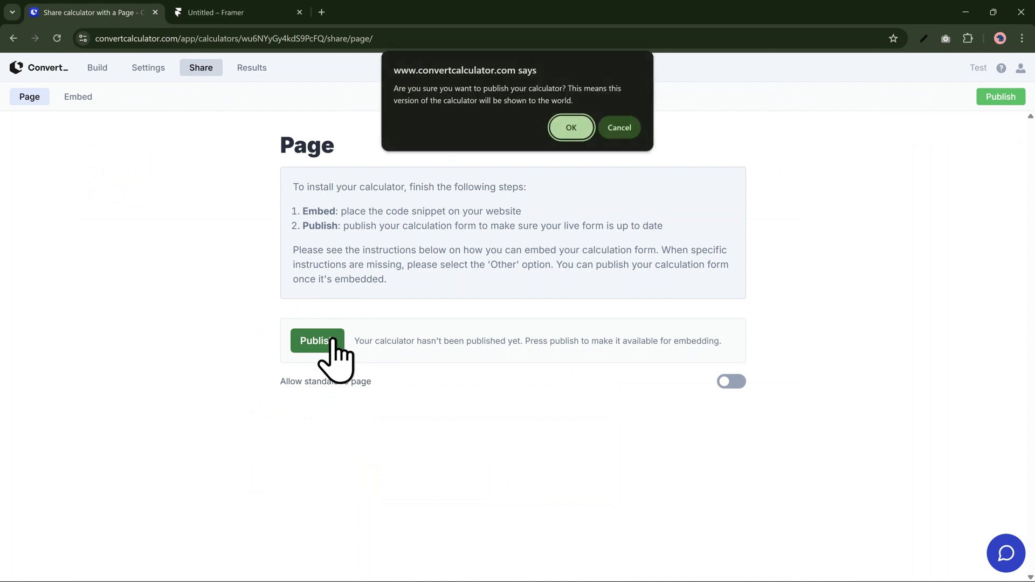
{"action": "left_click", "coordinate": [570, 129]}
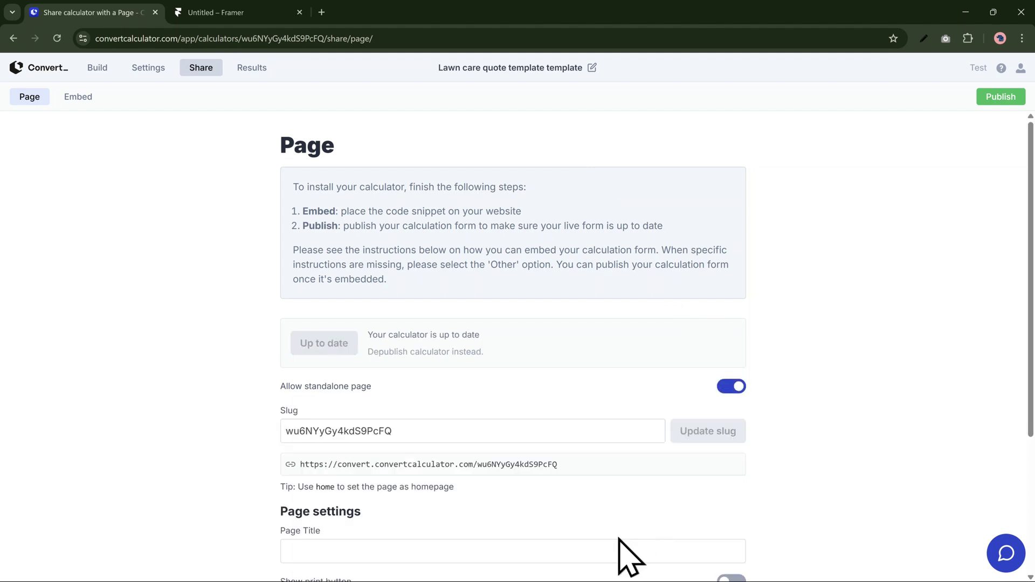
{"action": "scroll", "coordinate": [640, 548], "scroll_direction": "down", "scroll_amount": 3}
{"action": "left_click", "coordinate": [515, 303]}
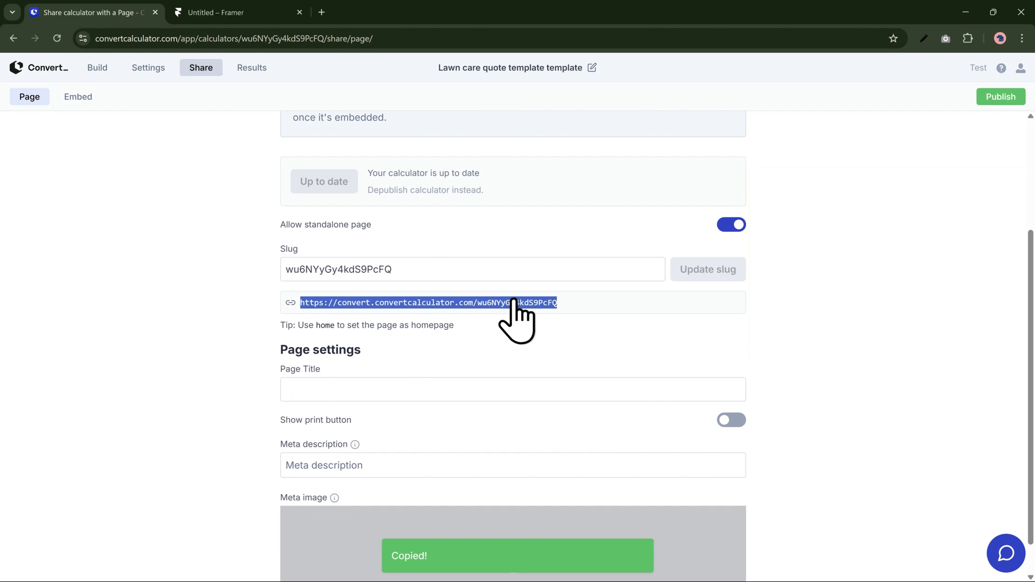
- Add a Utility Embed to the /page-3 Desktop frame with the calculator URL, placed top-left
{"action": "left_click", "coordinate": [240, 13]}
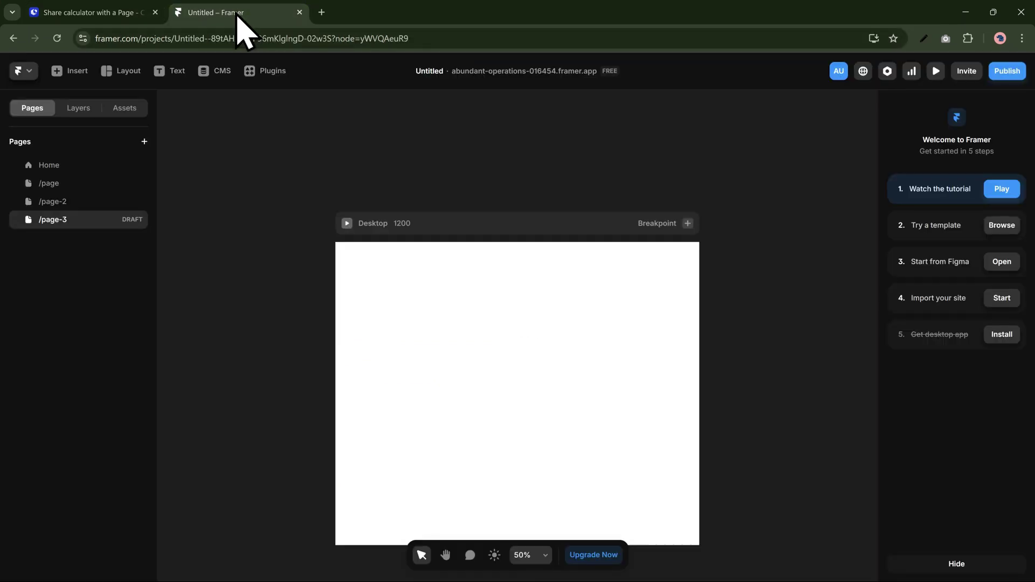
{"action": "left_click", "coordinate": [79, 71]}
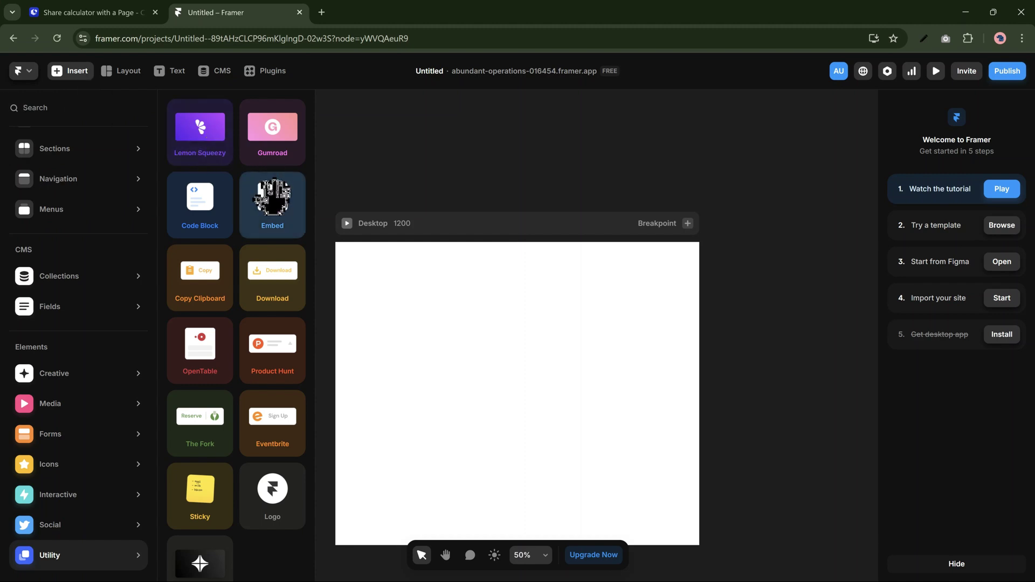
{"action": "left_click_drag", "start_coordinate": [271, 197], "coordinate": [512, 388]}
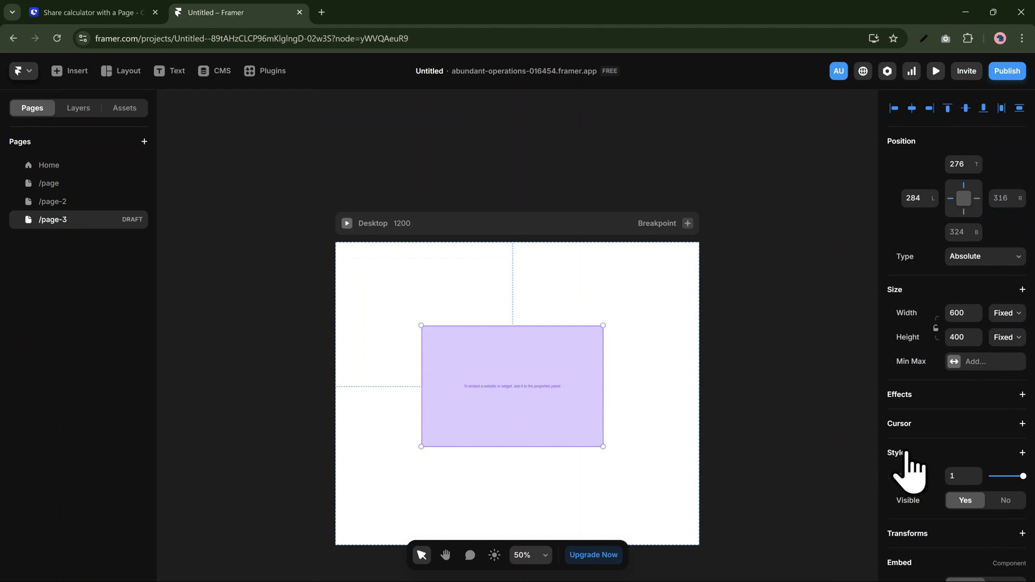
{"action": "scroll", "coordinate": [959, 446], "scroll_direction": "down", "scroll_amount": 3}
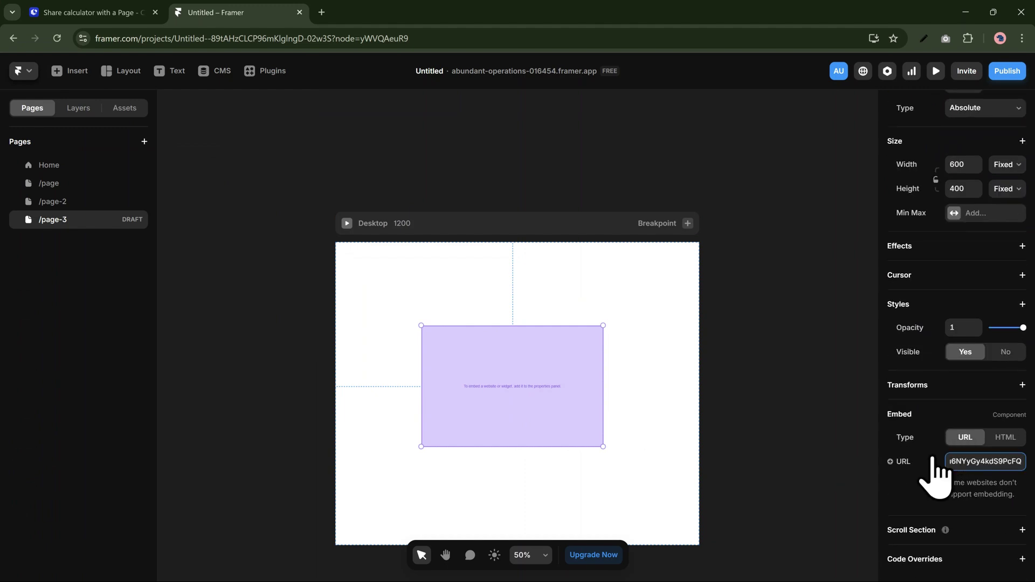
{"action": "key", "text": "Escape"}
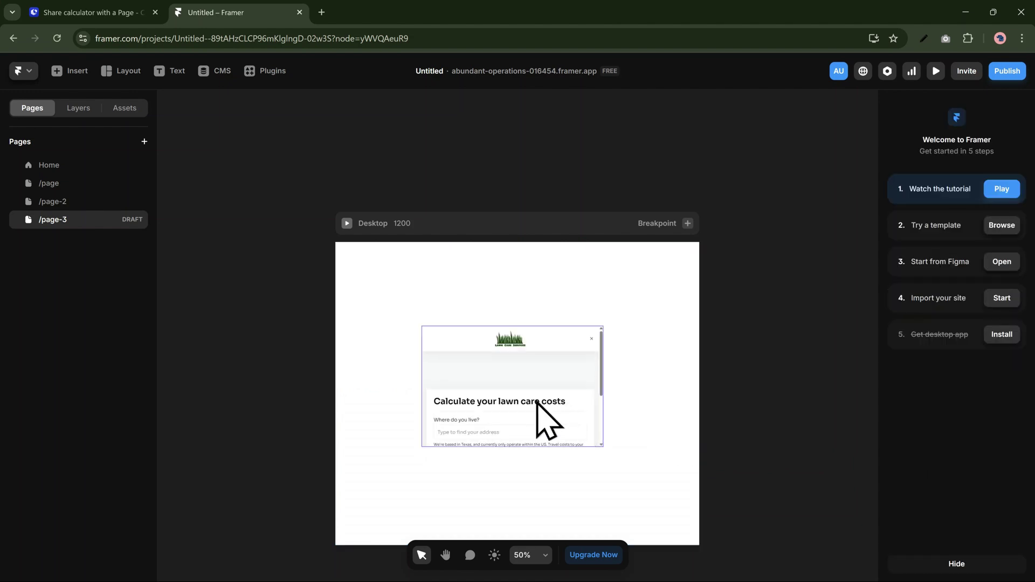
{"action": "left_click_drag", "start_coordinate": [515, 381], "coordinate": [458, 325]}
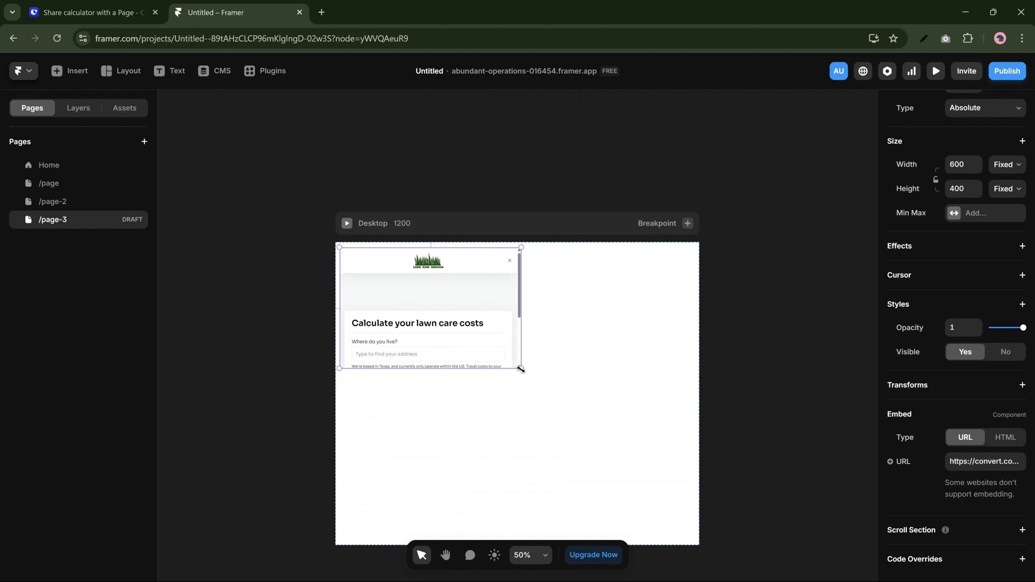
- Stretch the embed to 1174×966, publish with /page-3 undrafted, and open the live page
{"action": "left_click_drag", "start_coordinate": [521, 369], "coordinate": [695, 541]}
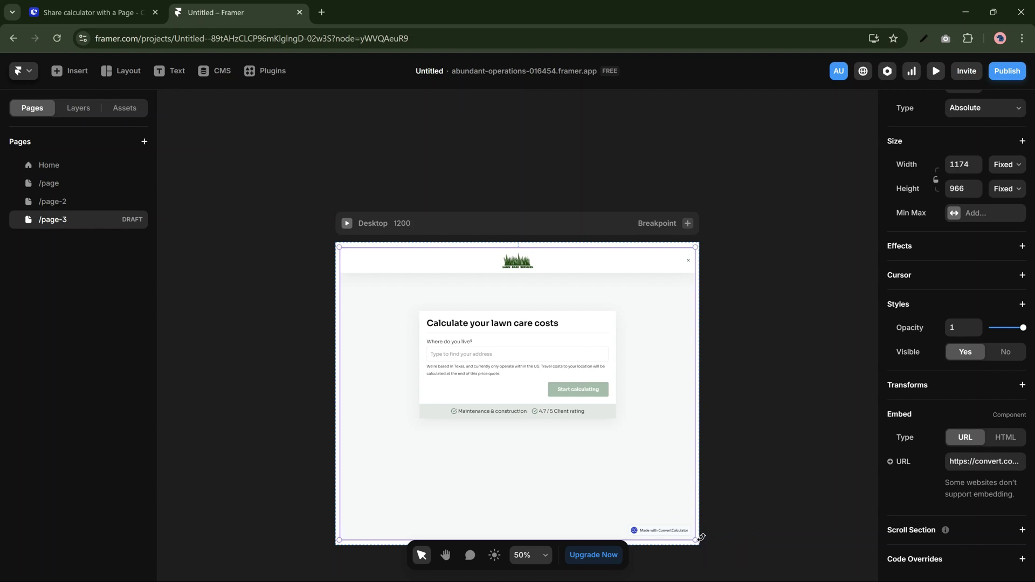
{"action": "left_click", "coordinate": [795, 474]}
{"action": "left_click", "coordinate": [1007, 73]}
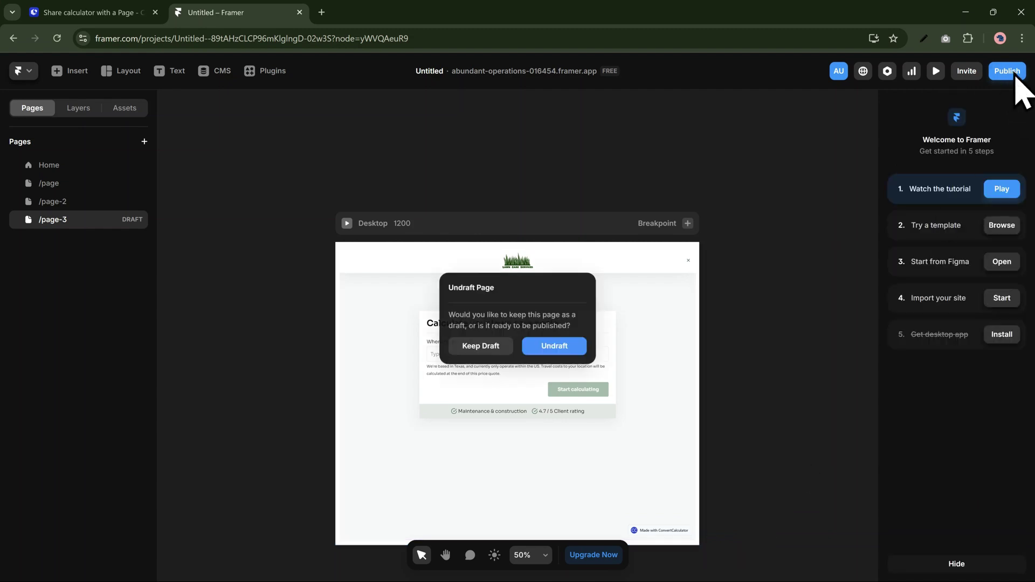
{"action": "left_click", "coordinate": [569, 346]}
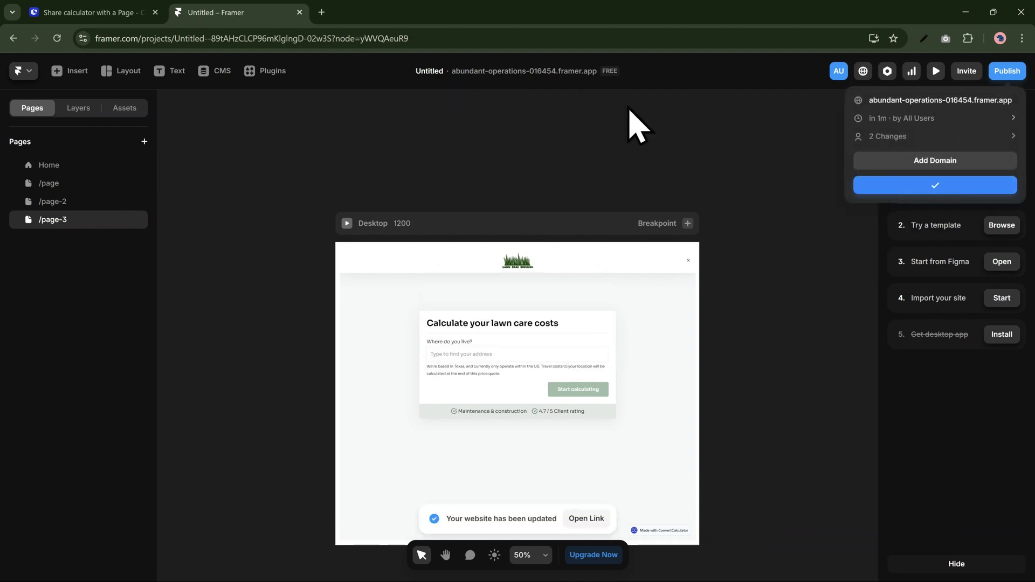
{"action": "left_click", "coordinate": [529, 72]}
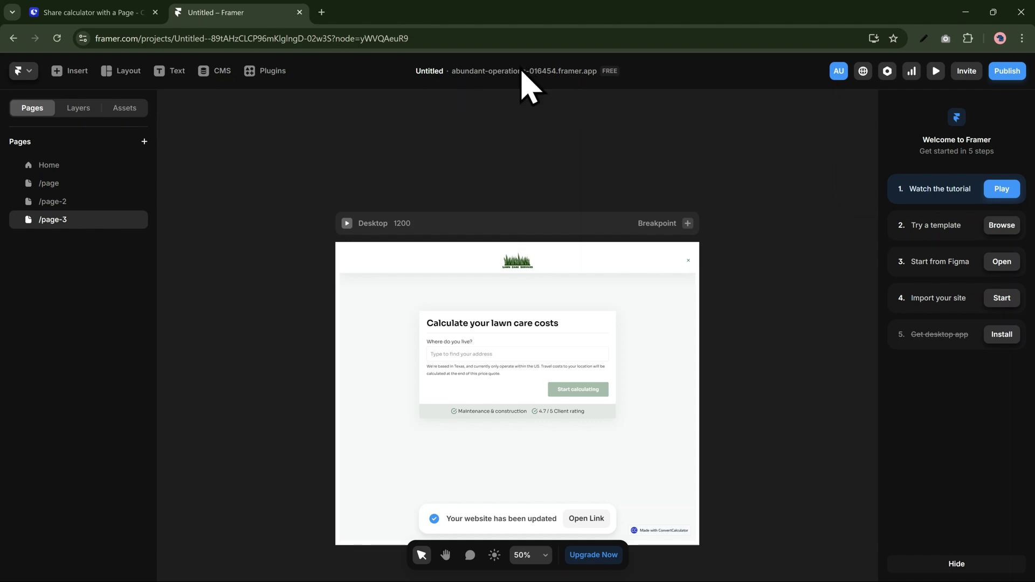
{"action": "left_click", "coordinate": [470, 70]}
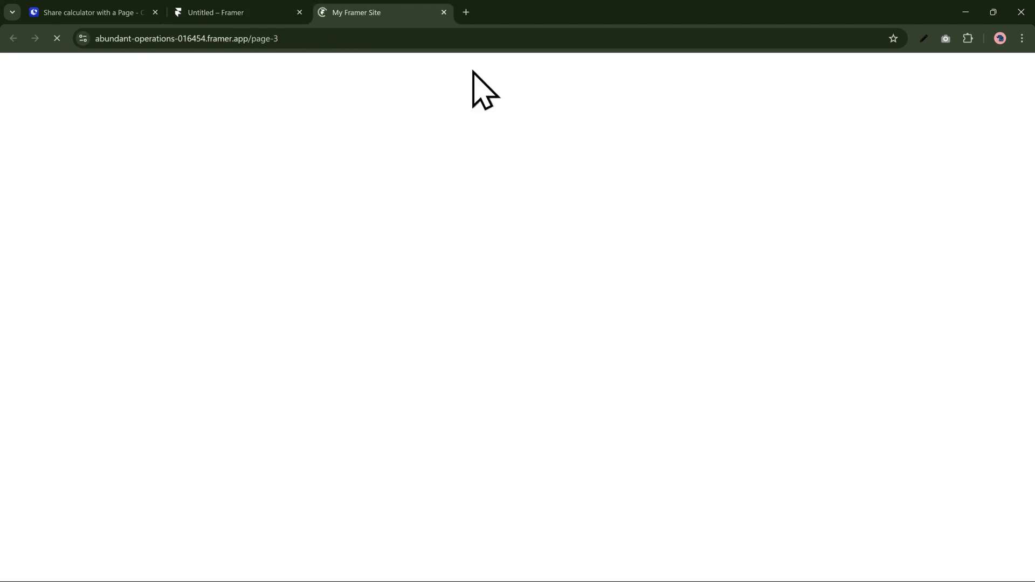
- On the live page, quote for Charleston, SC, USA with a 322 square-foot residential property
{"action": "left_click", "coordinate": [467, 268]}
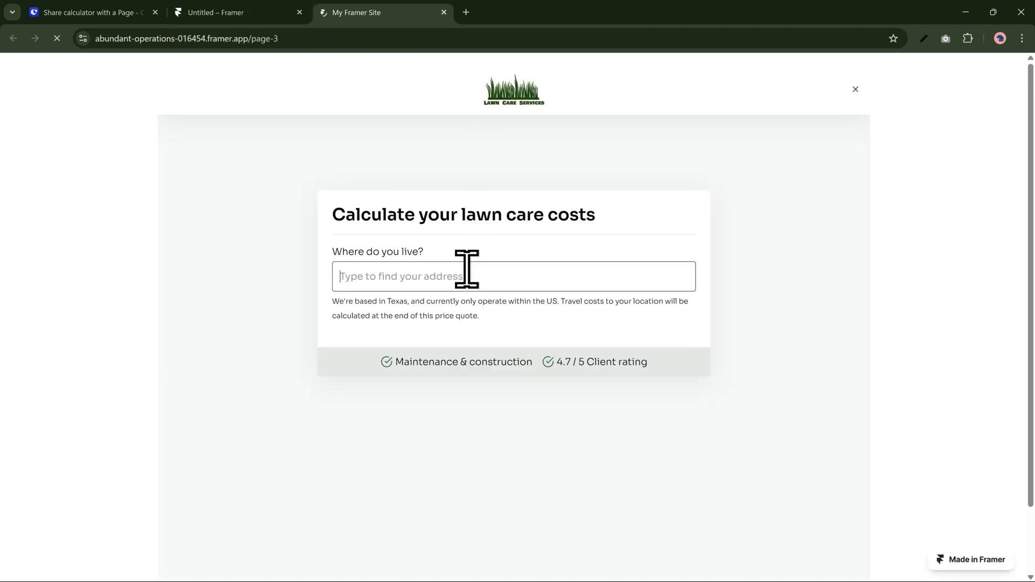
{"action": "type", "text": "Charles"}
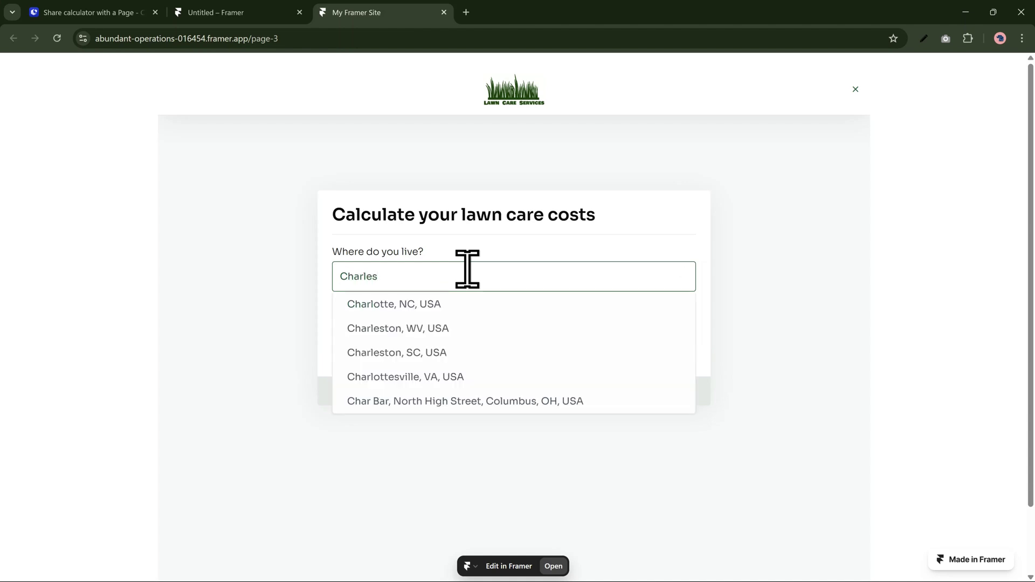
{"action": "left_click", "coordinate": [462, 305]}
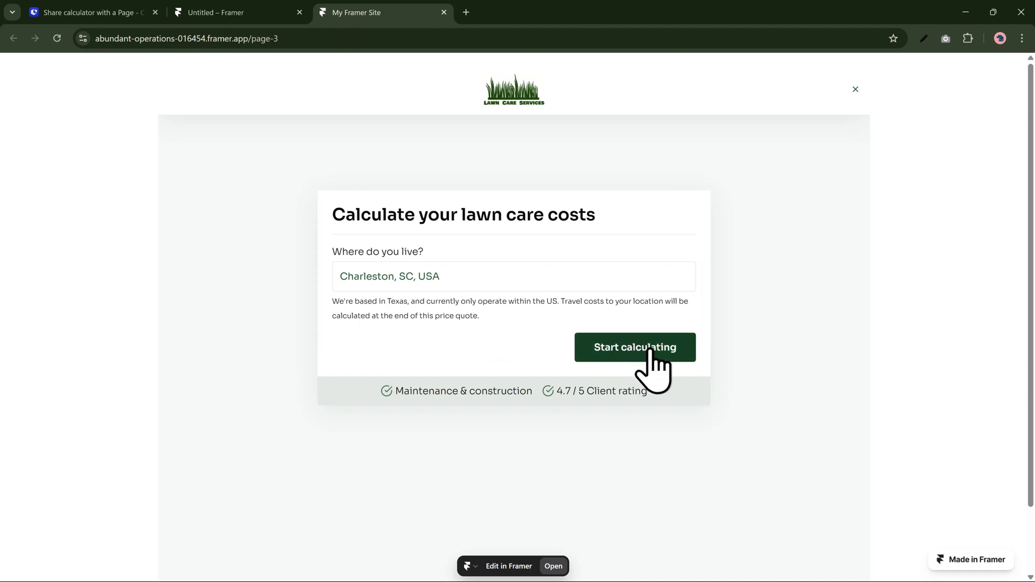
{"action": "left_click", "coordinate": [661, 367]}
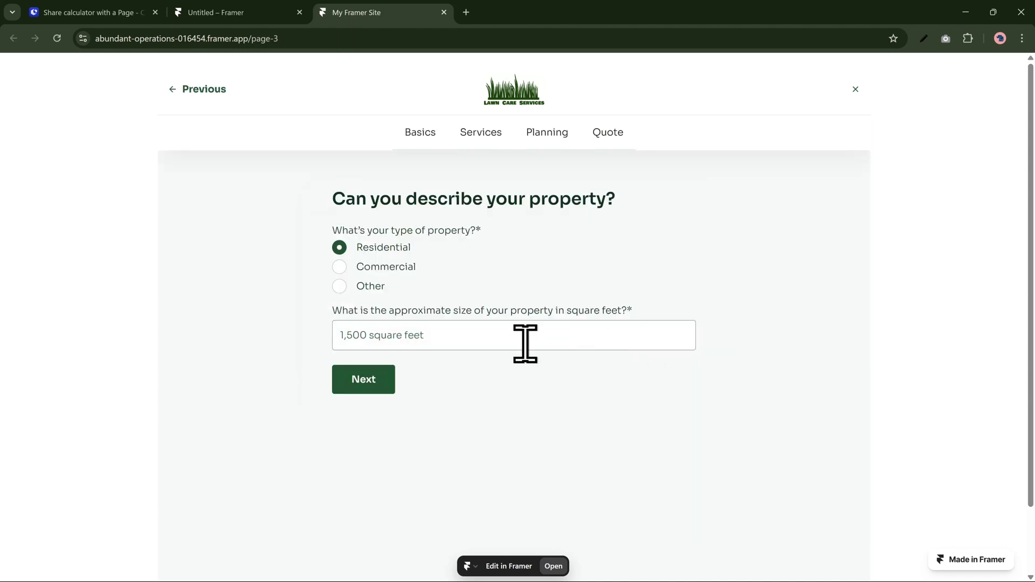
{"action": "left_click", "coordinate": [366, 336]}
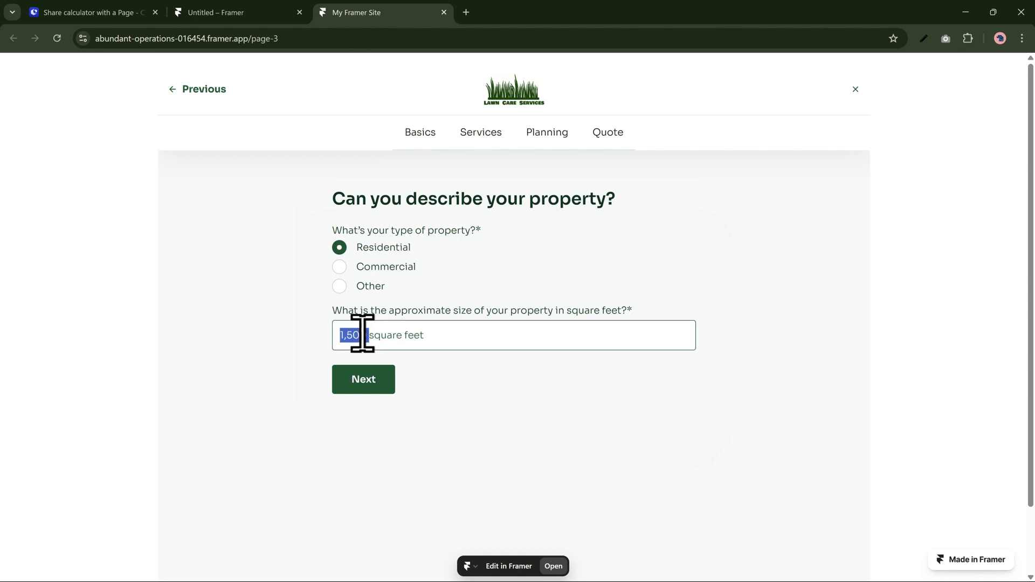
{"action": "left_click", "coordinate": [363, 386]}
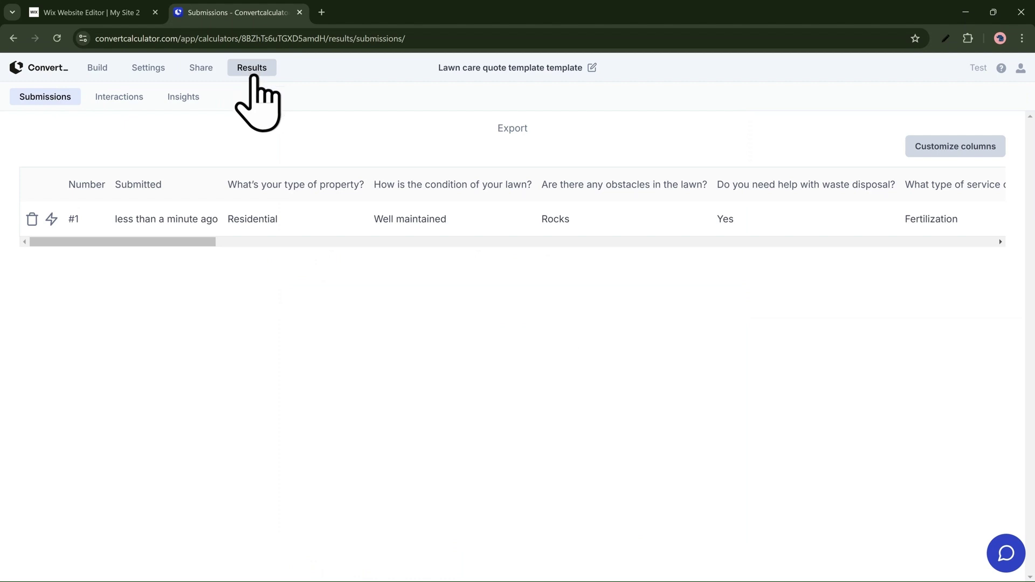
- Review submission #1's answers and $367.45 final price, then check Interactions and Insights
{"action": "left_click_drag", "start_coordinate": [190, 238], "coordinate": [723, 273]}
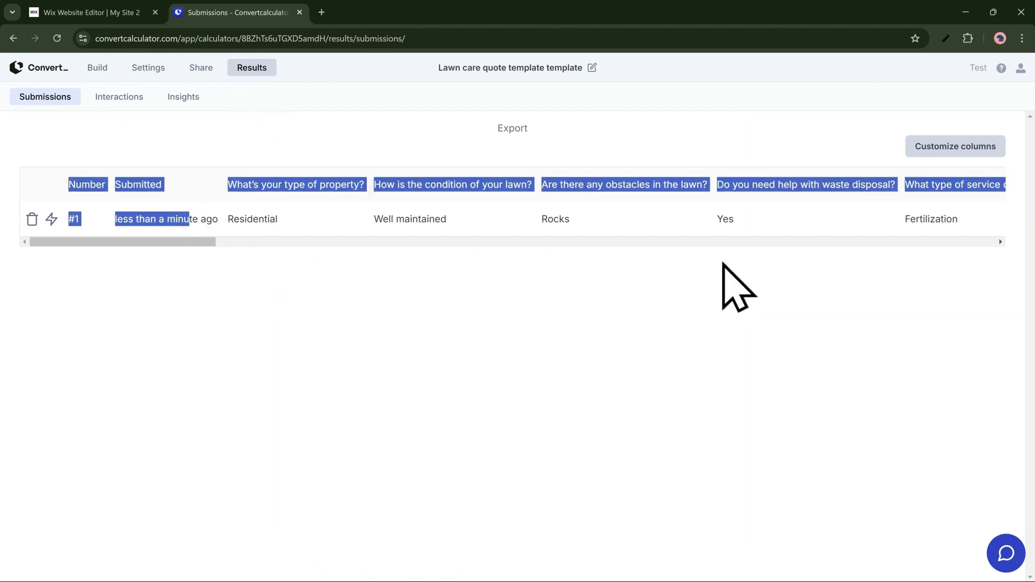
{"action": "left_click", "coordinate": [723, 273]}
{"action": "left_click_drag", "start_coordinate": [205, 242], "coordinate": [985, 241]}
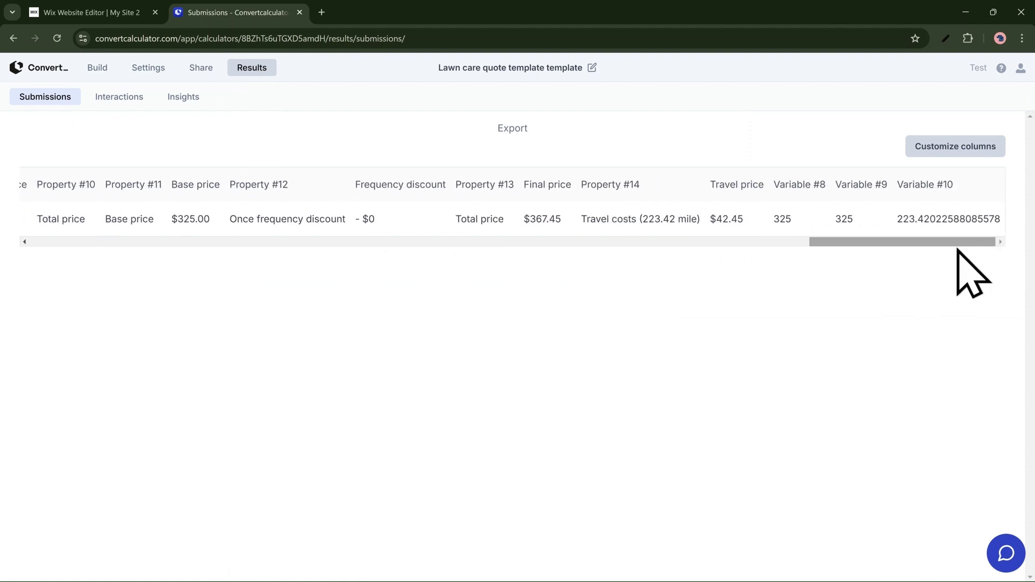
{"action": "left_click", "coordinate": [129, 99]}
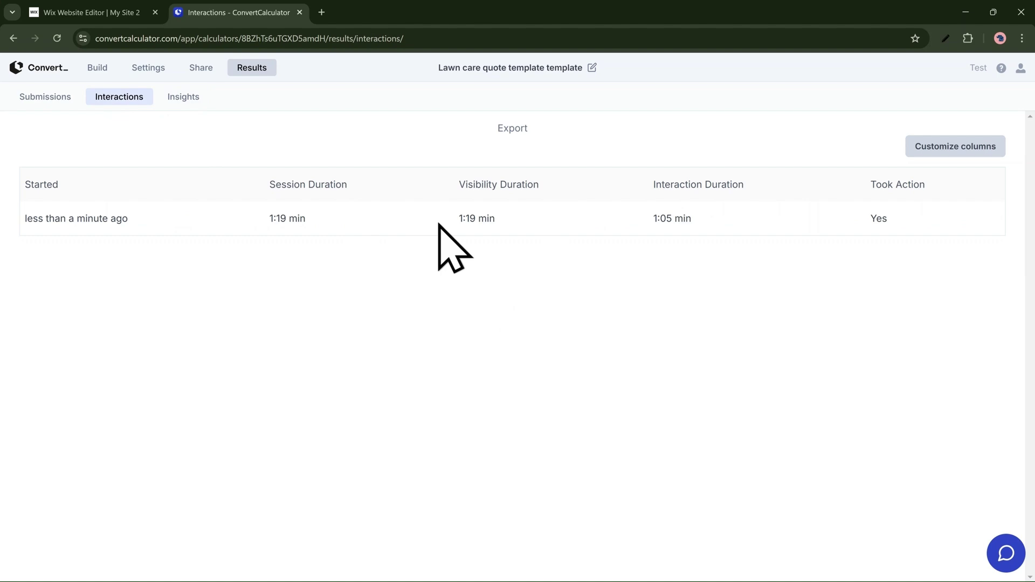
{"action": "left_click", "coordinate": [185, 103]}
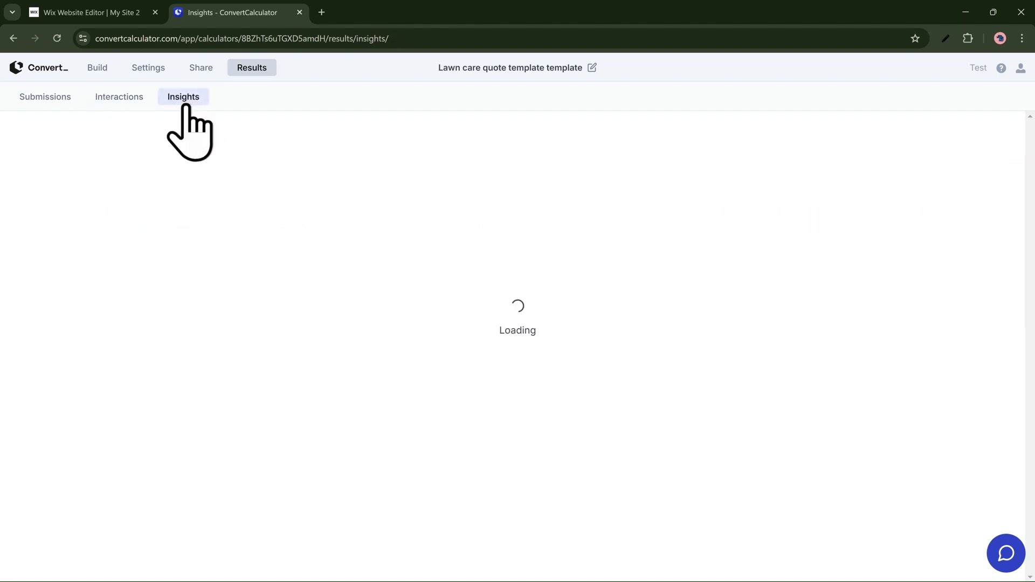